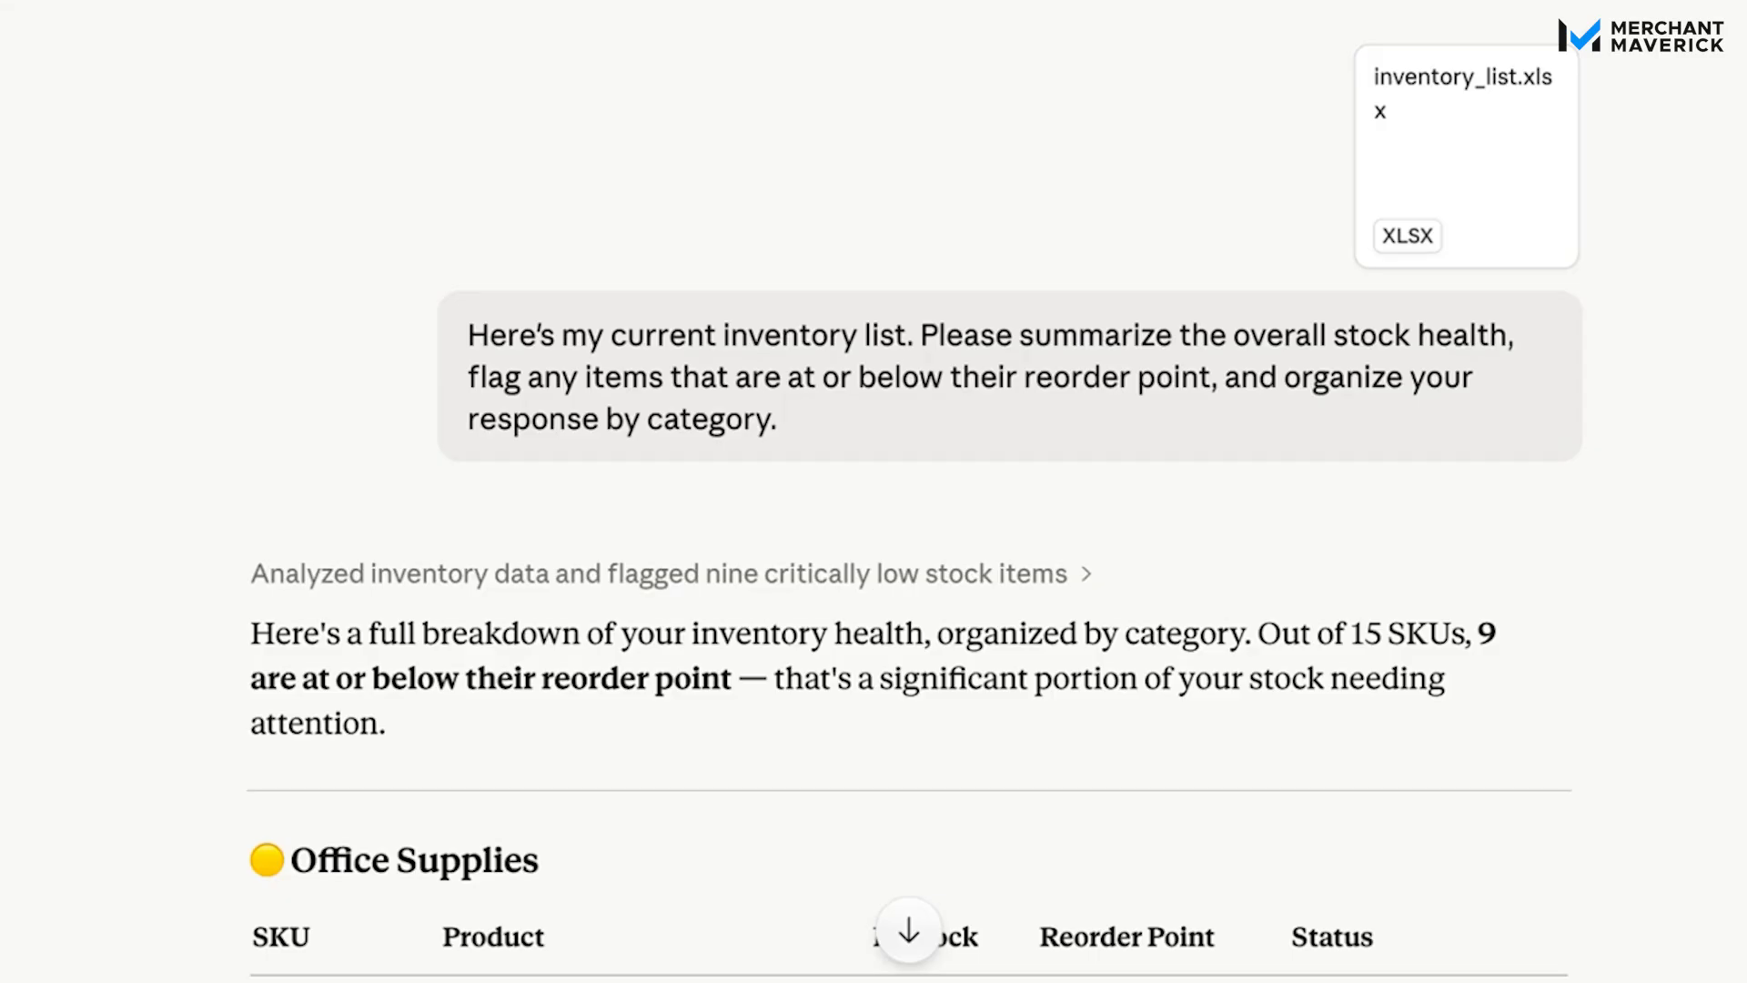
# Read through the stock health breakdown for Office Supplies, Facilities, Tech Supplies and Break Room, checking each item's reorder status.
pyautogui.scroll(-1, 915, 503)
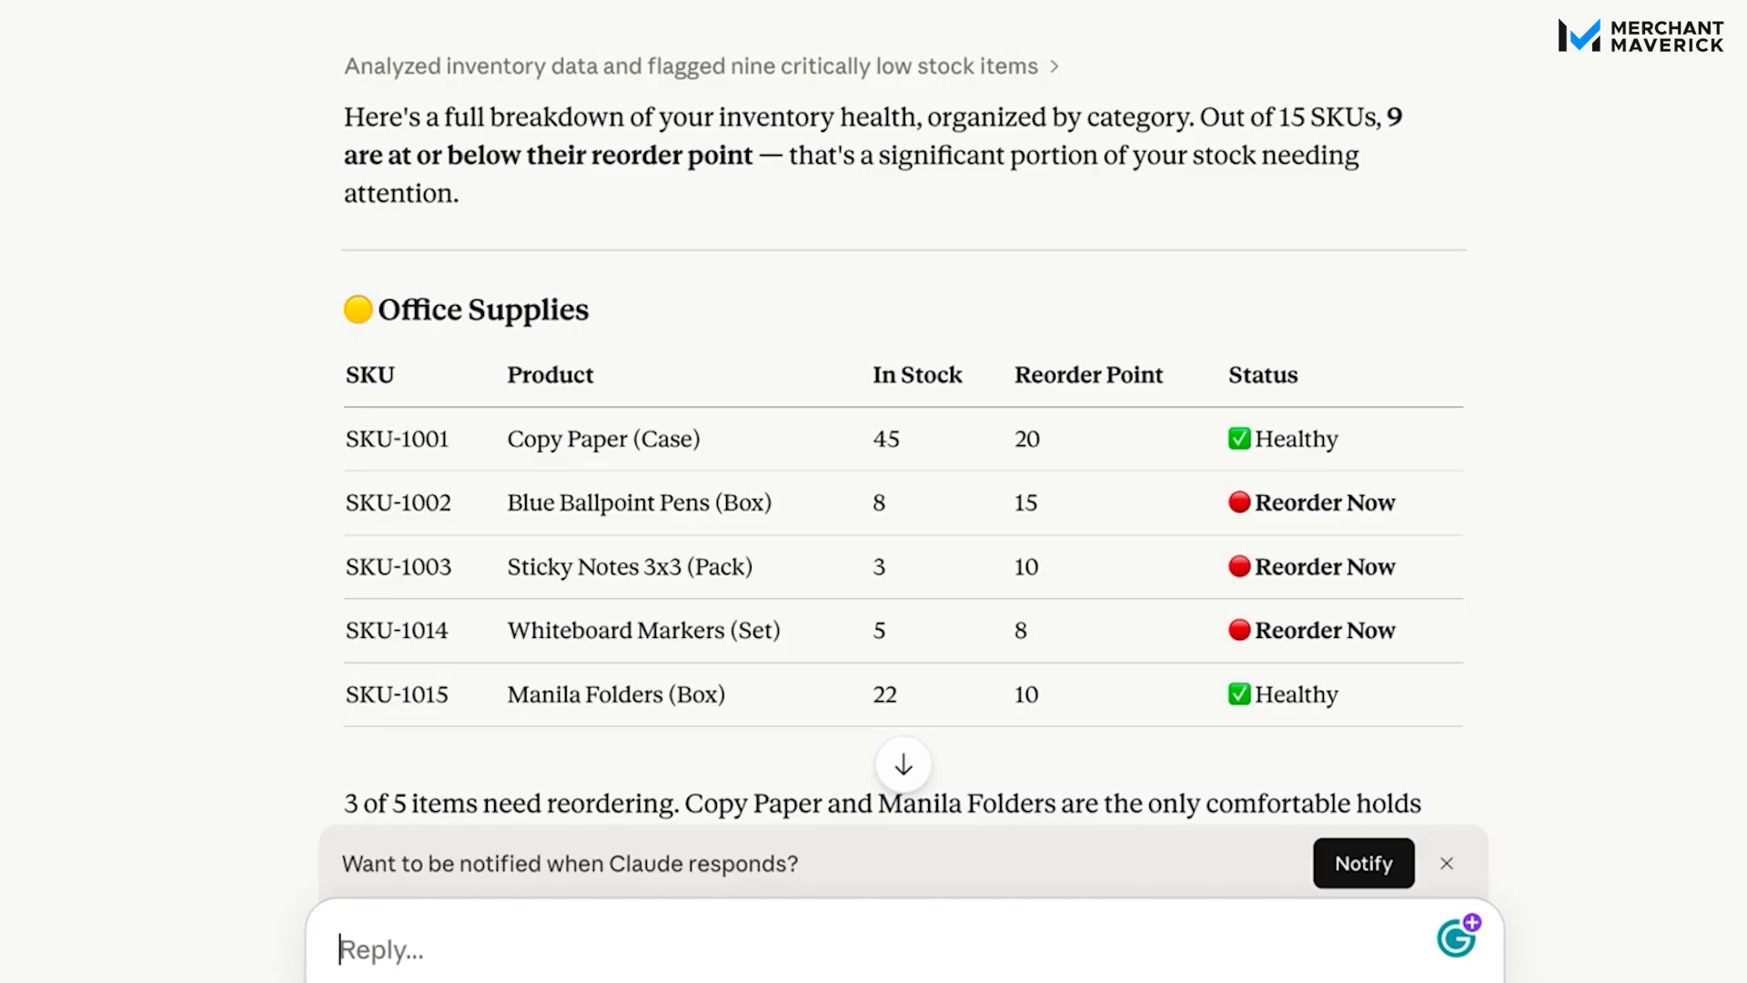
pyautogui.scroll(-1, 904, 437)
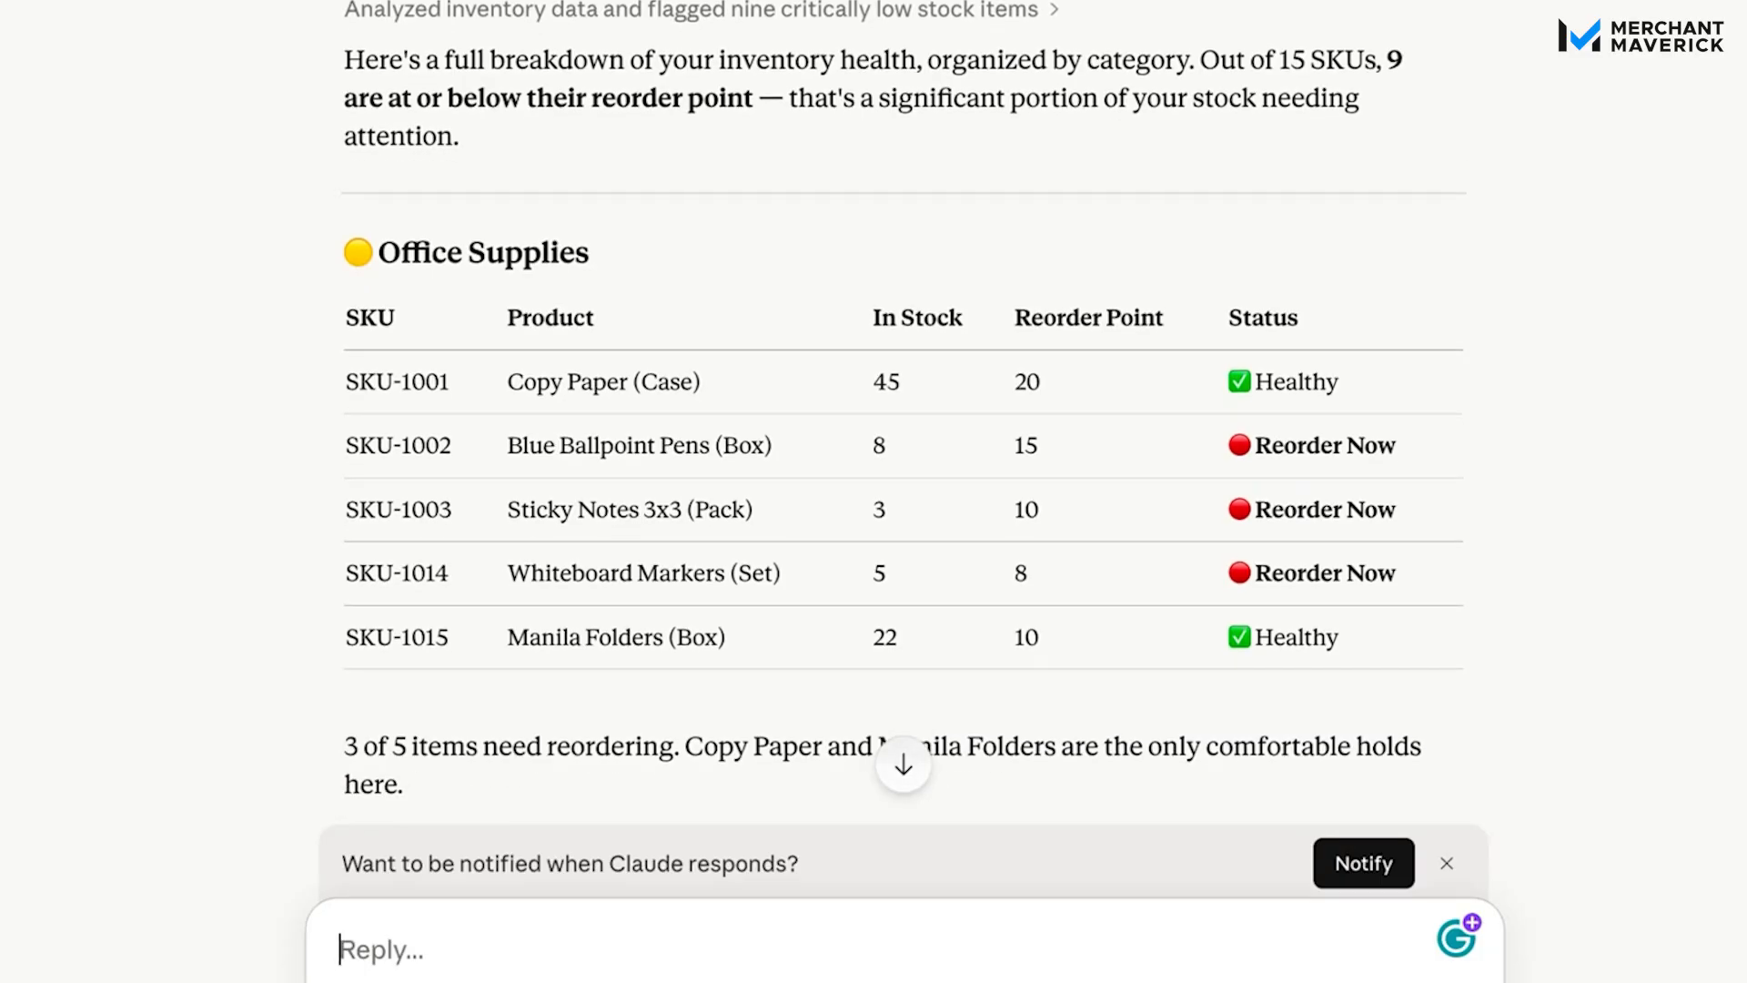
pyautogui.scroll(-1, 904, 412)
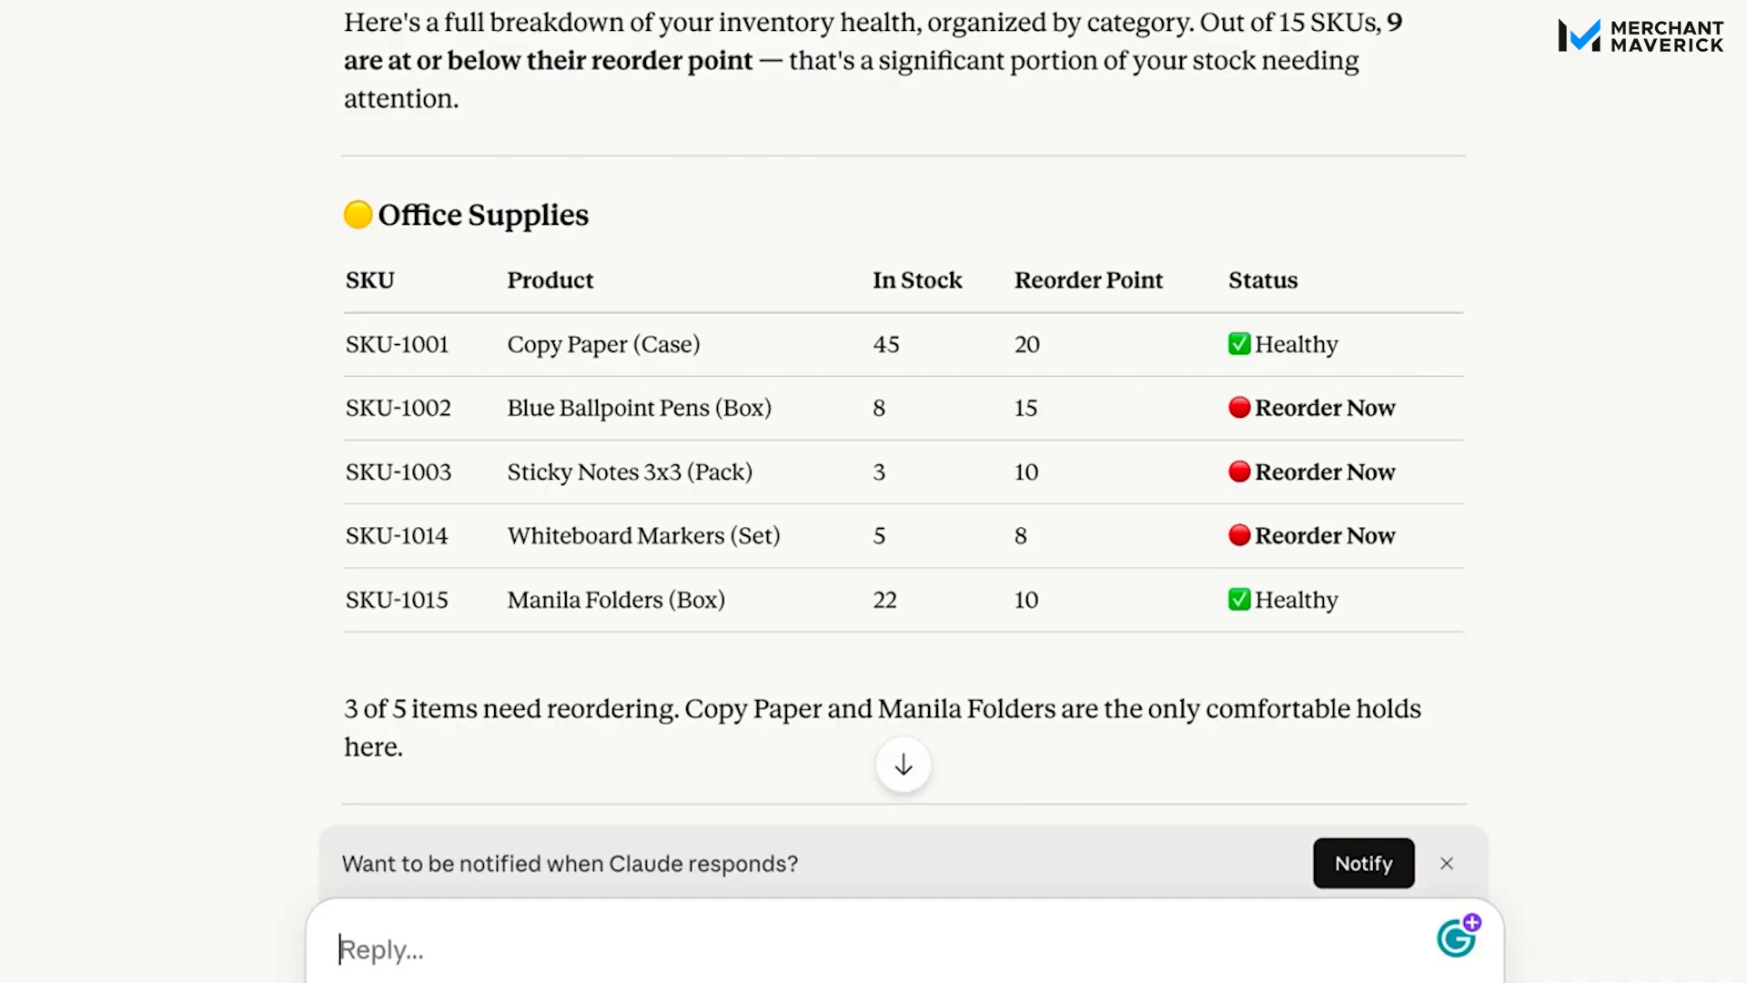
pyautogui.scroll(-5, 903, 436)
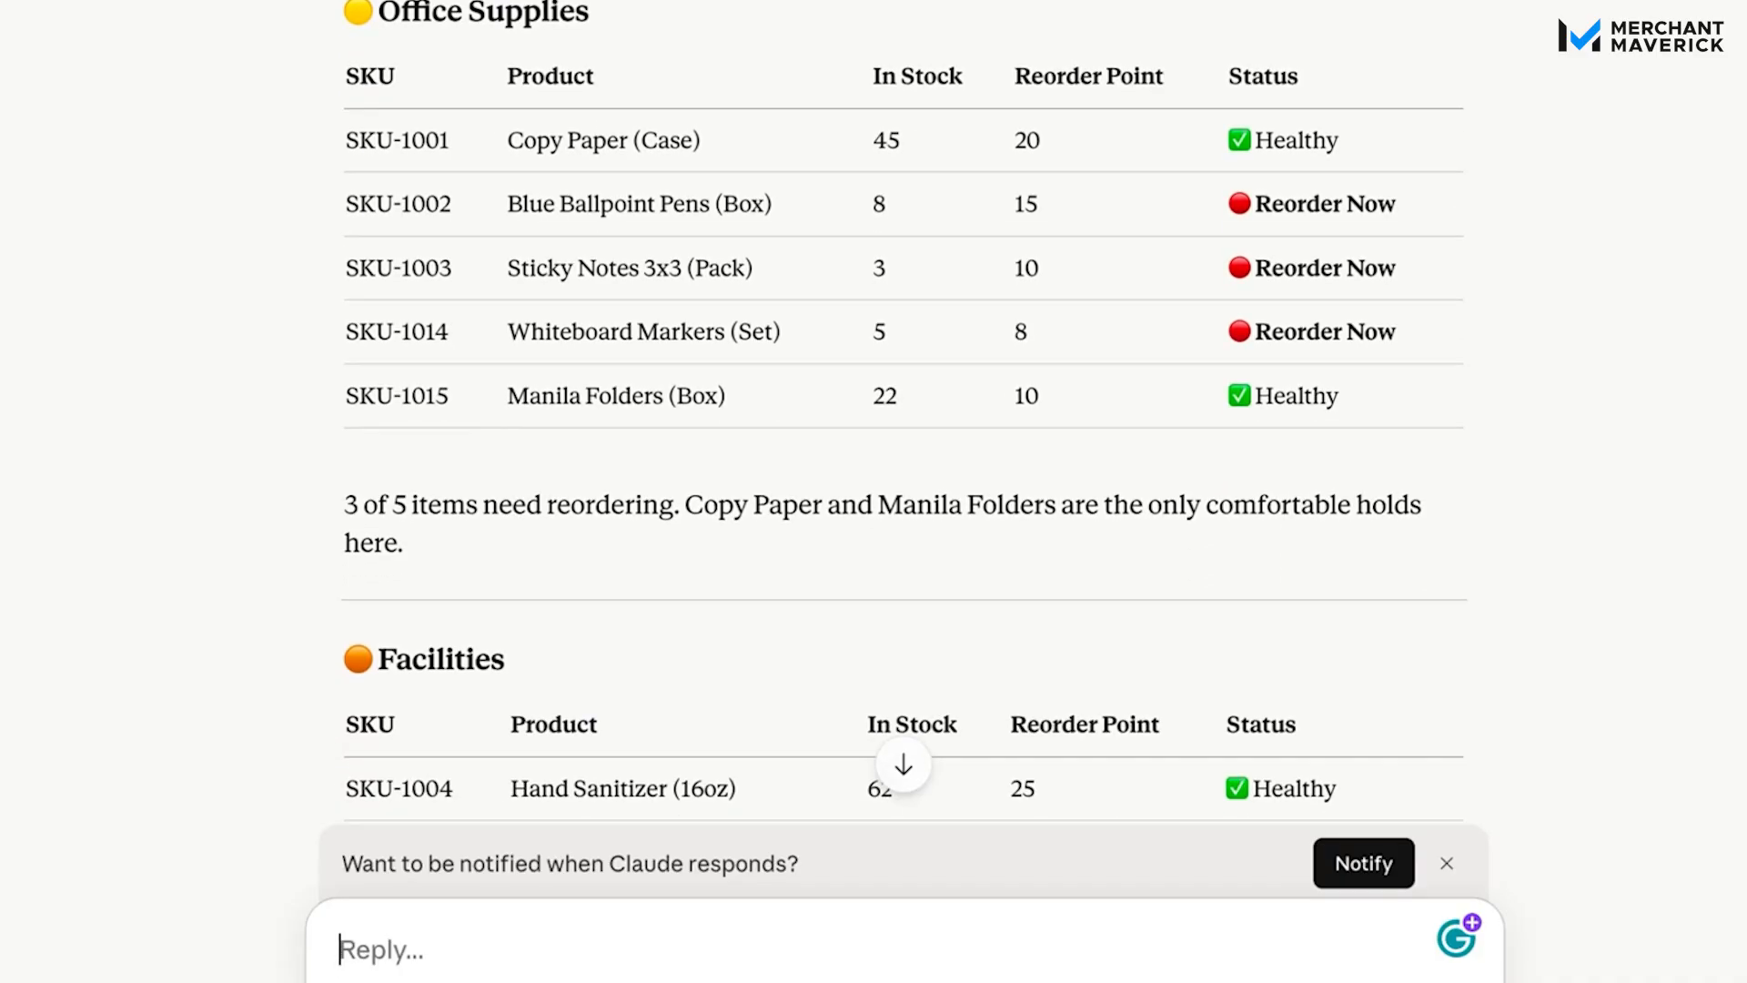
pyautogui.scroll(-3, 904, 437)
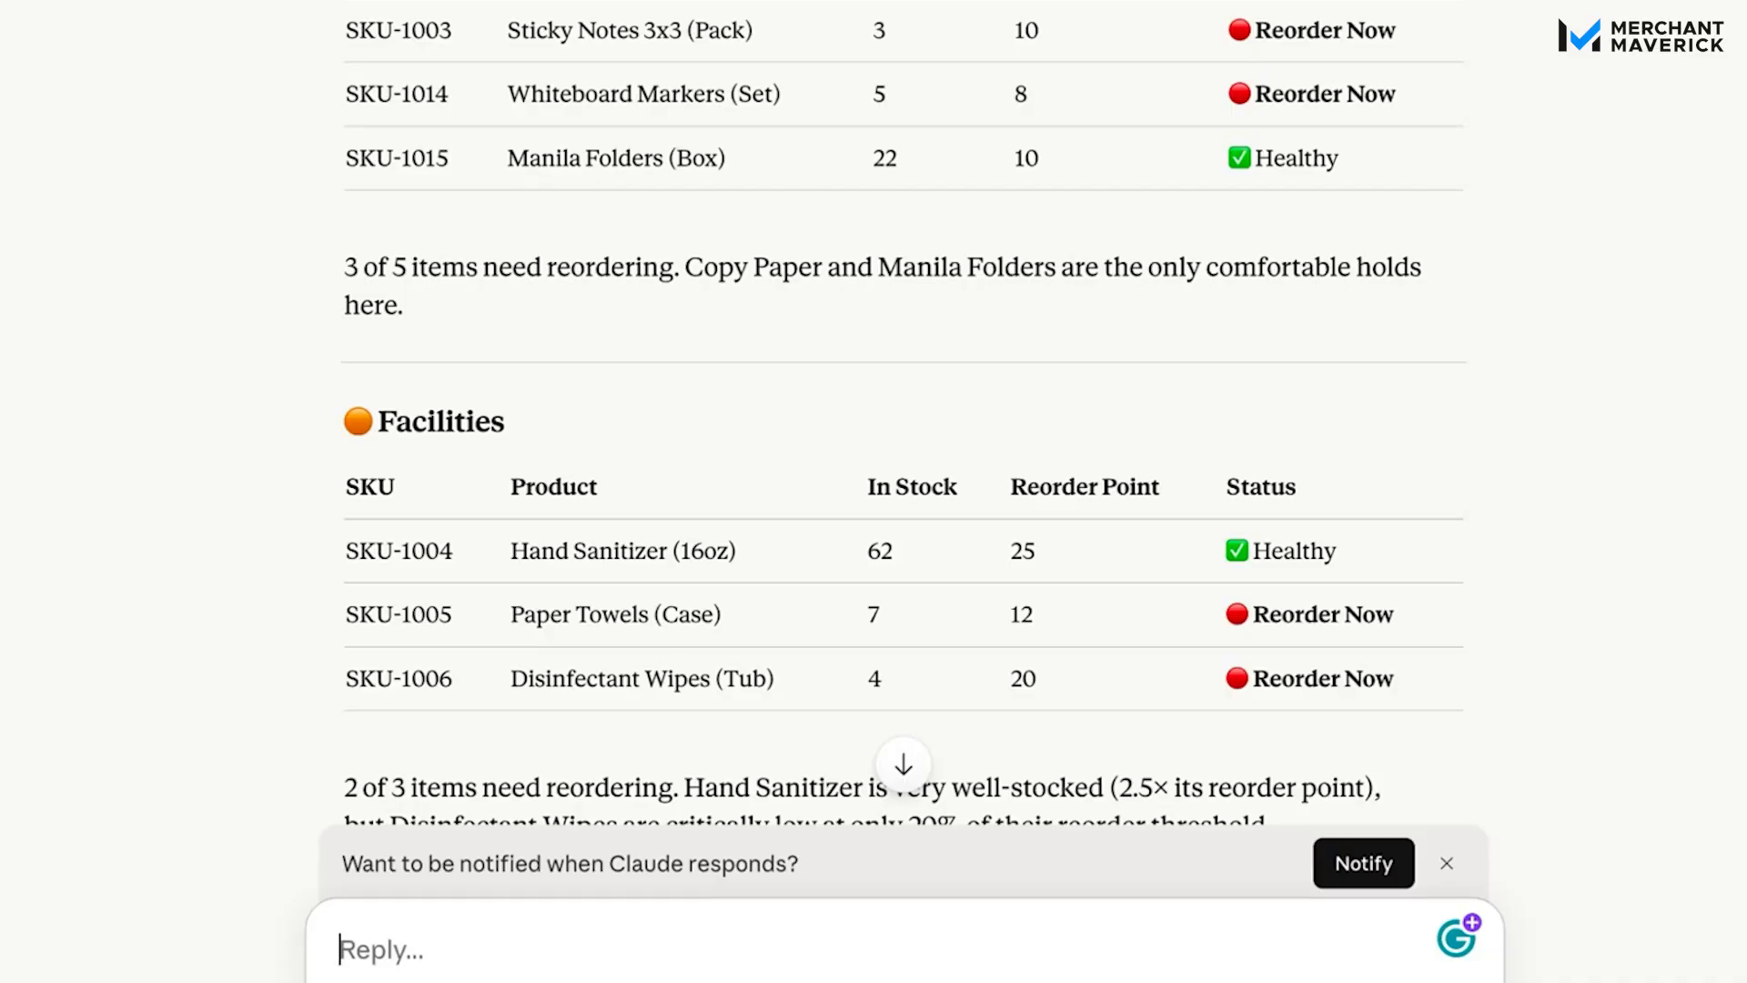
pyautogui.scroll(-5, 904, 424)
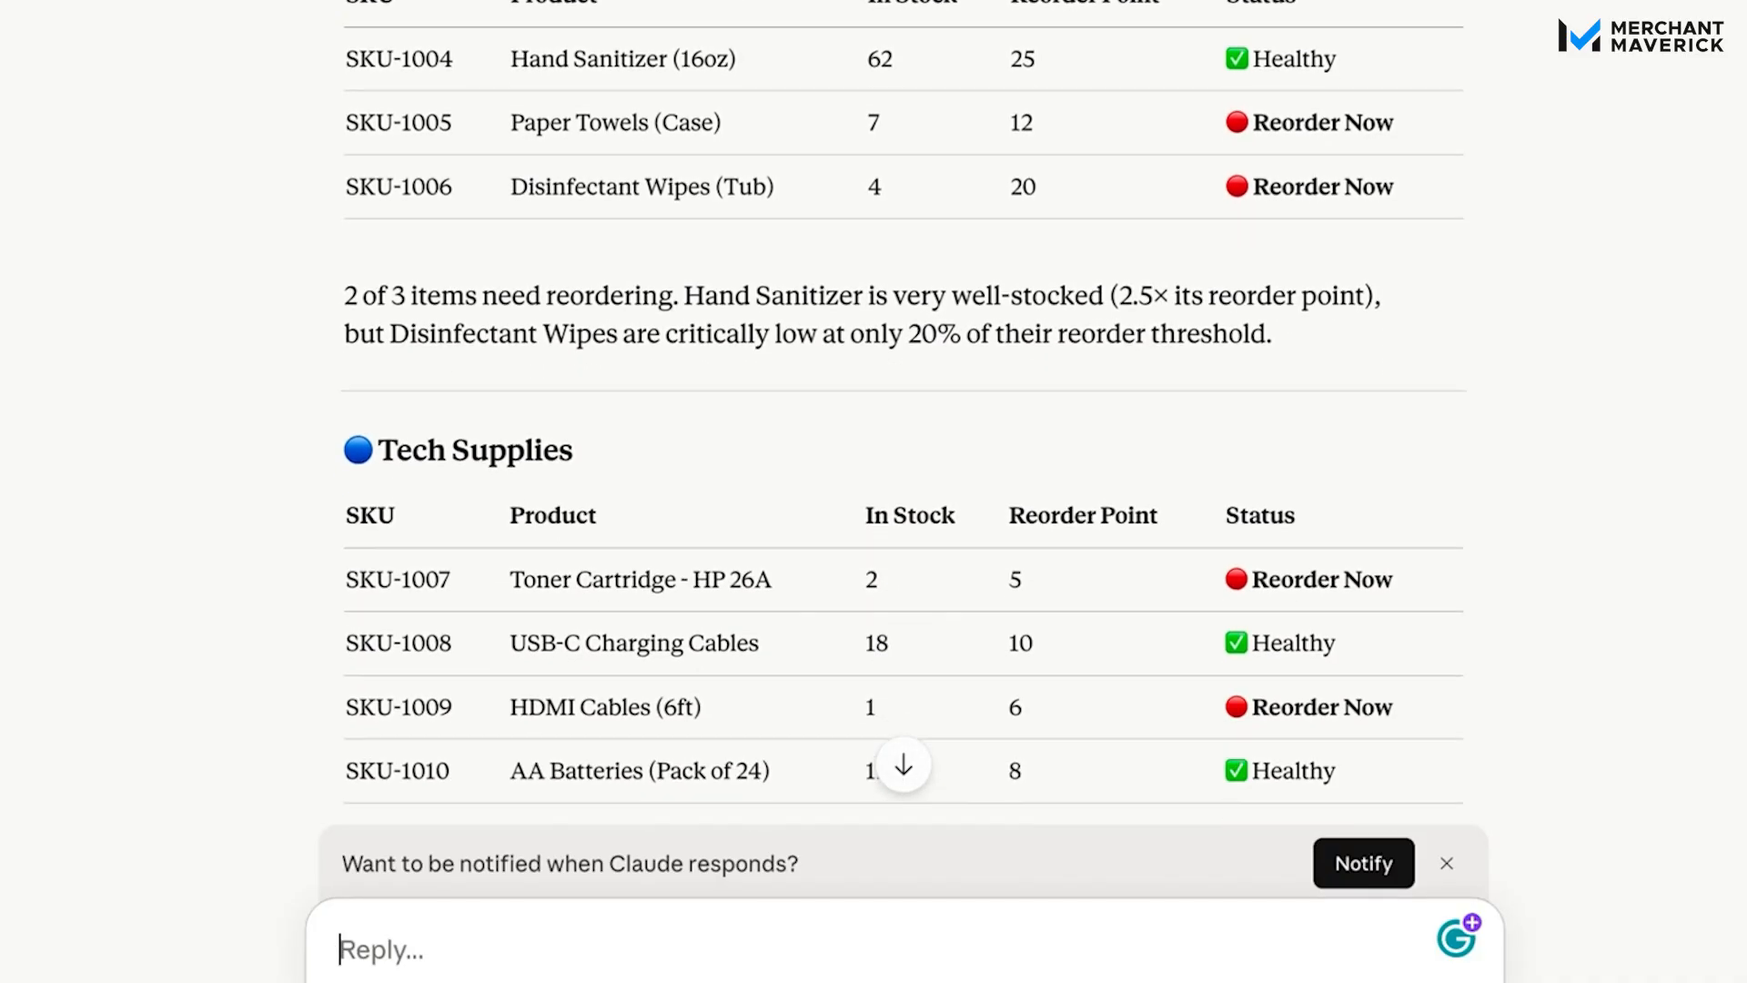
pyautogui.scroll(-2, 903, 424)
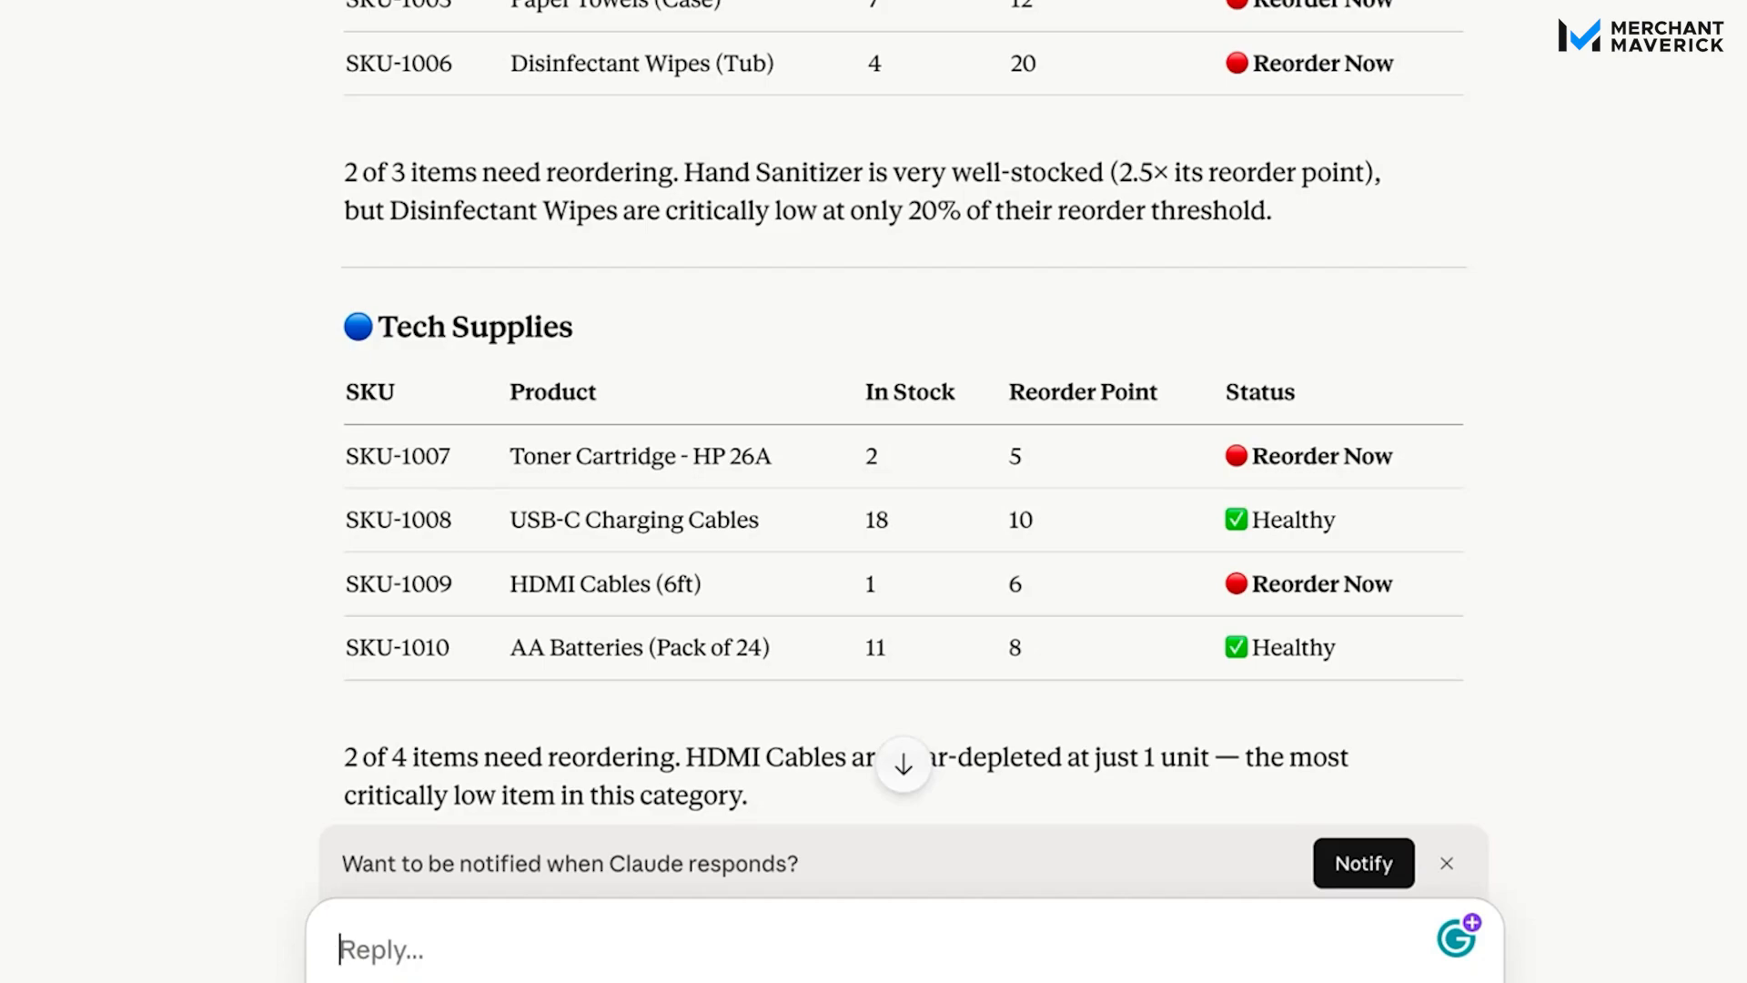
pyautogui.scroll(-5, 904, 424)
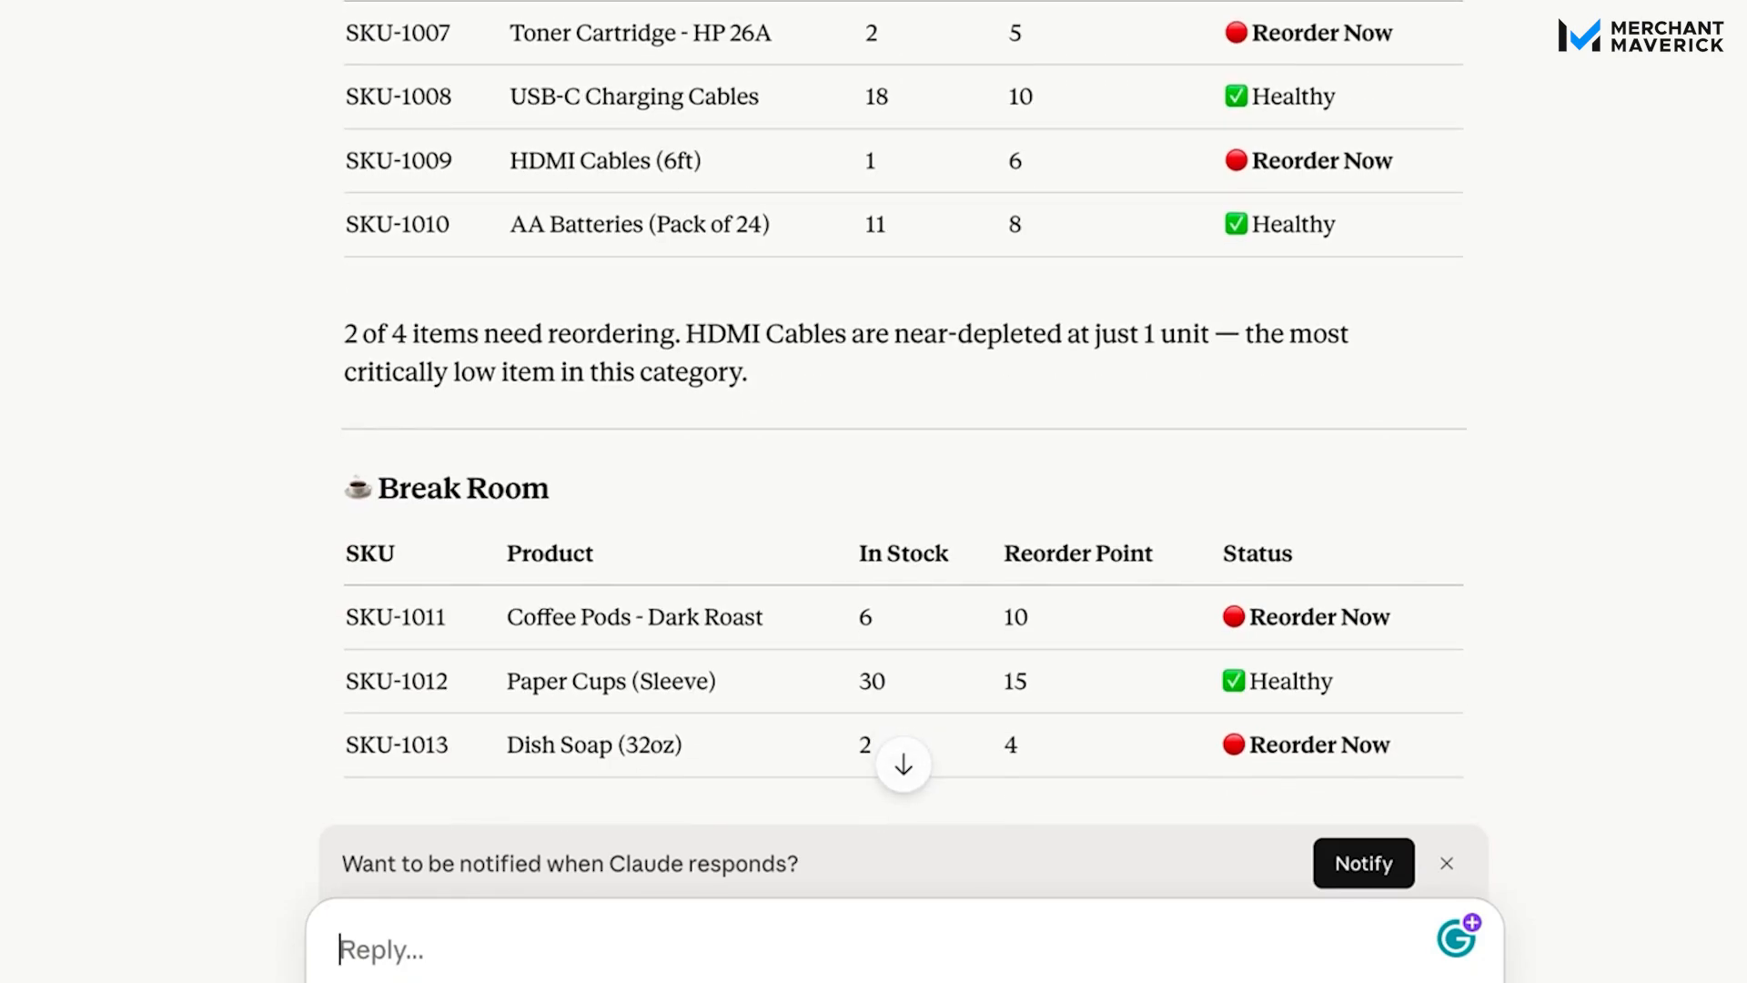
pyautogui.scroll(-1, 904, 424)
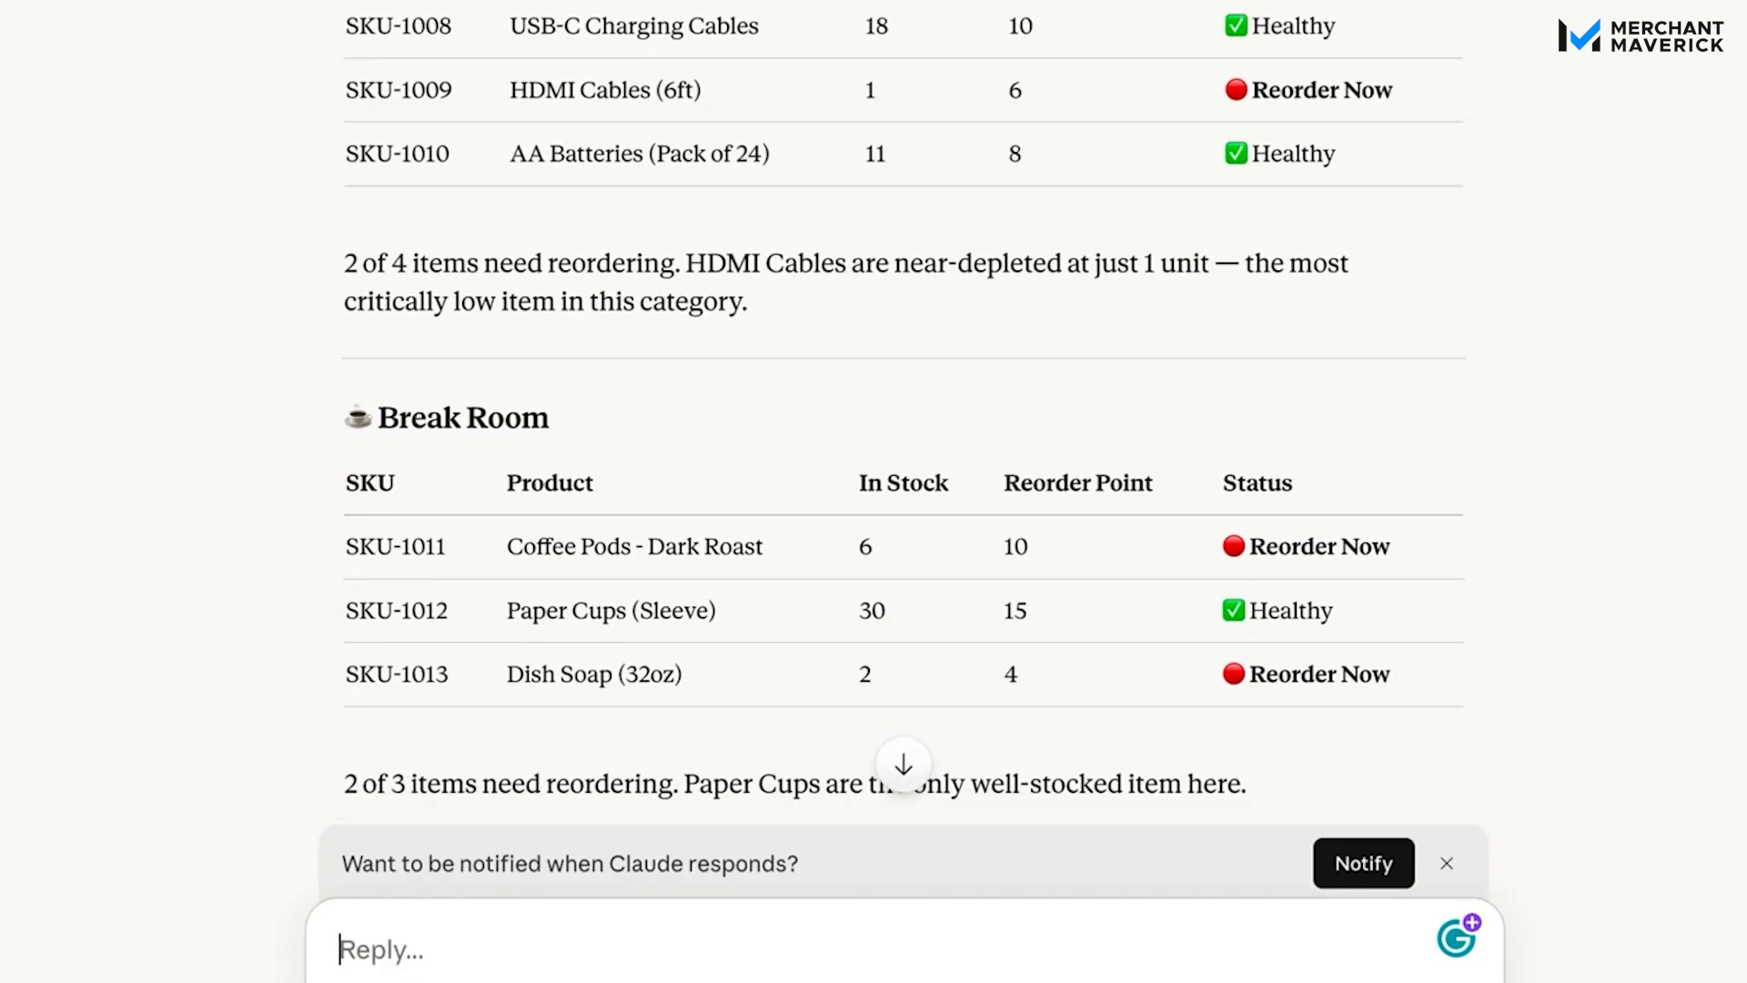
pyautogui.scroll(-4, 904, 424)
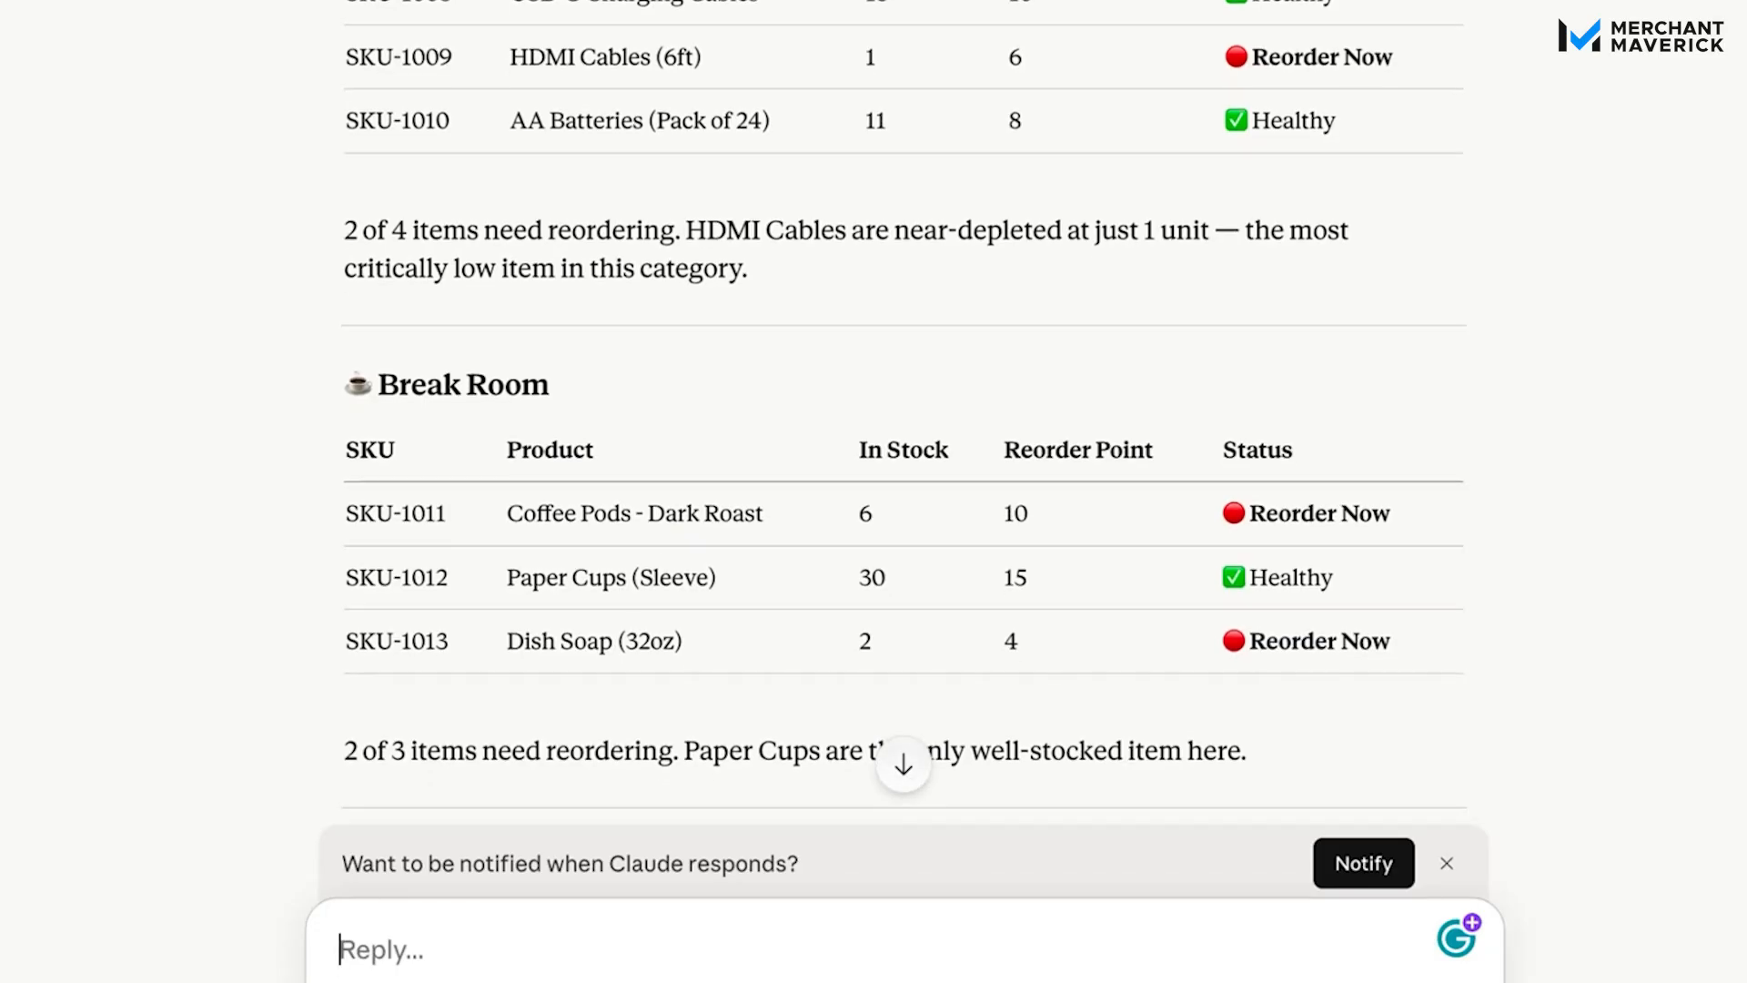
pyautogui.scroll(-3, 903, 424)
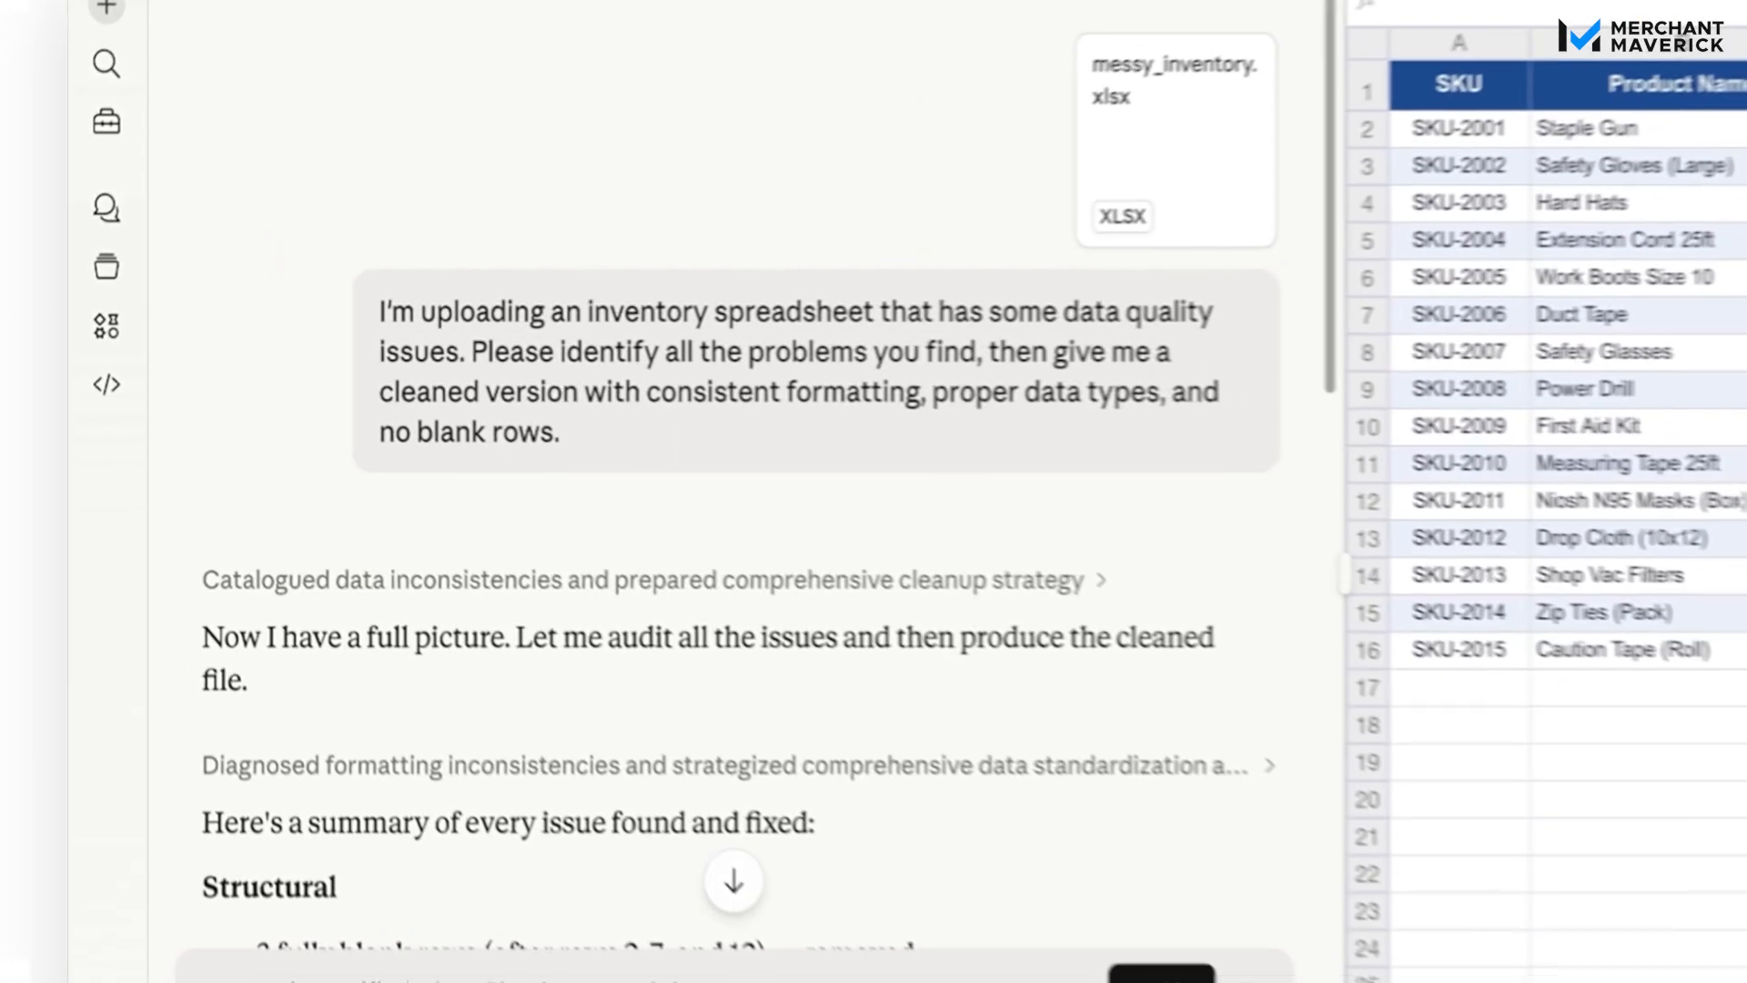
# Review the cleanup request for messy_inventory.xlsx and the column-by-column summary of data issues found and fixed.
pyautogui.moveTo(389, 312); pyautogui.dragTo(914, 312)
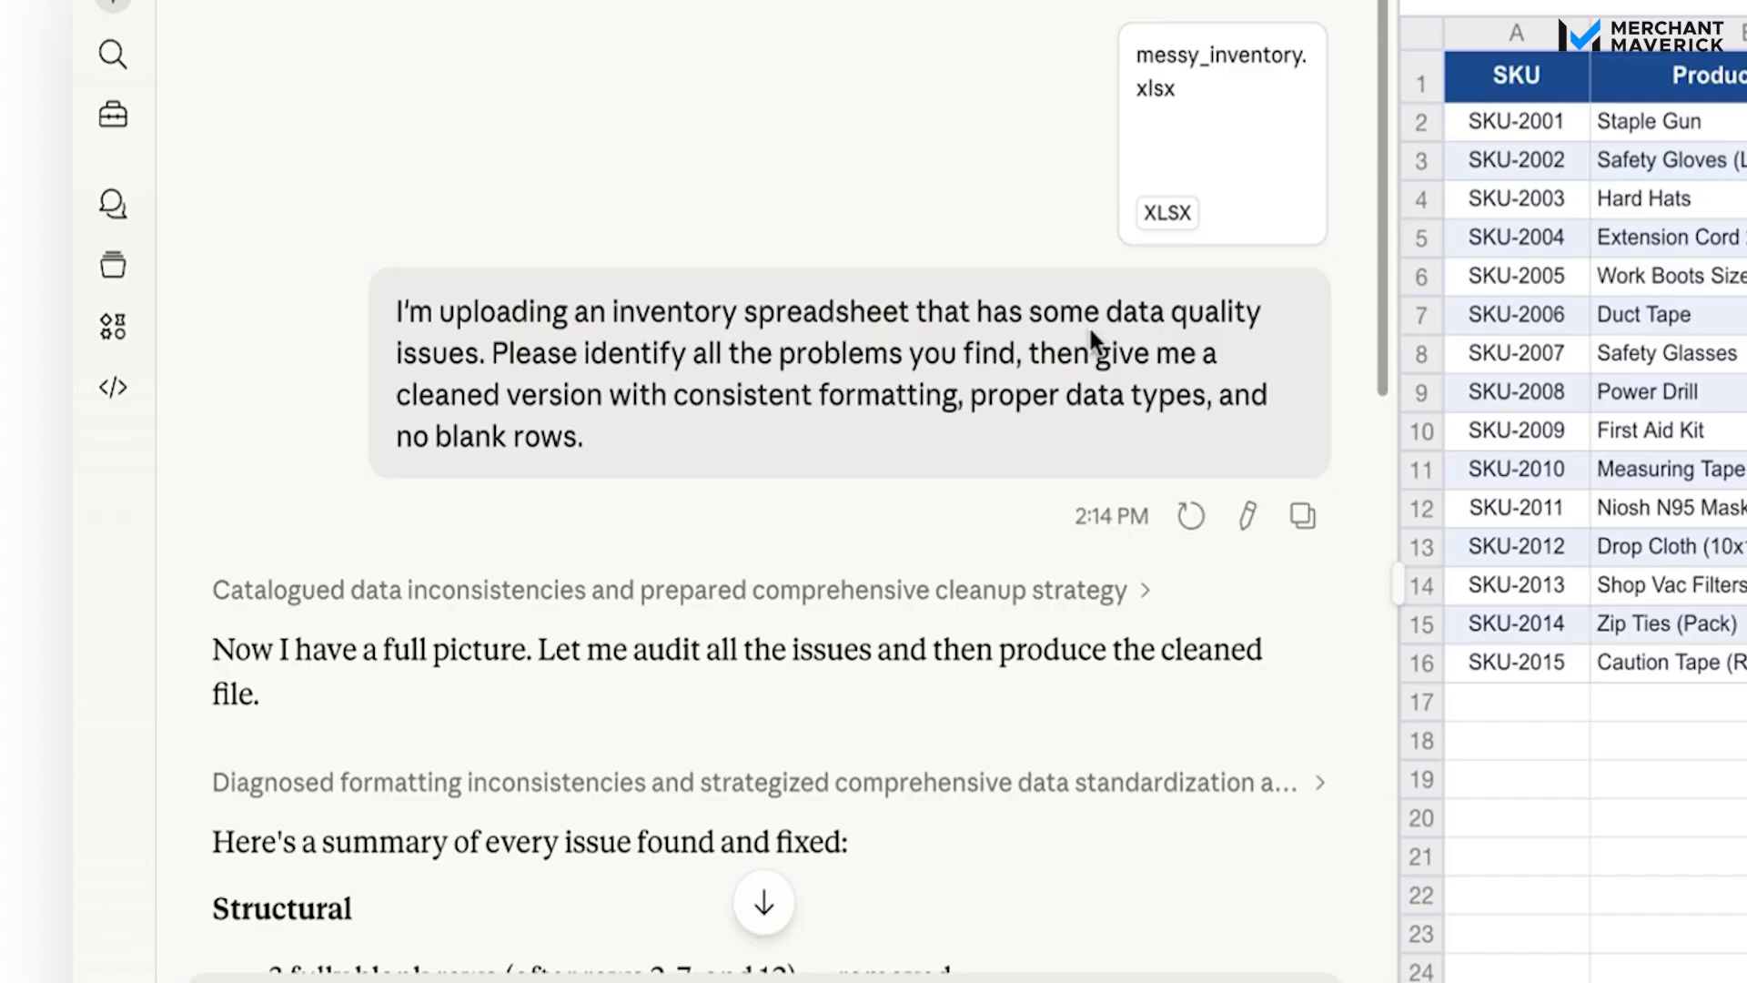
pyautogui.scroll(-1, 1091, 333)
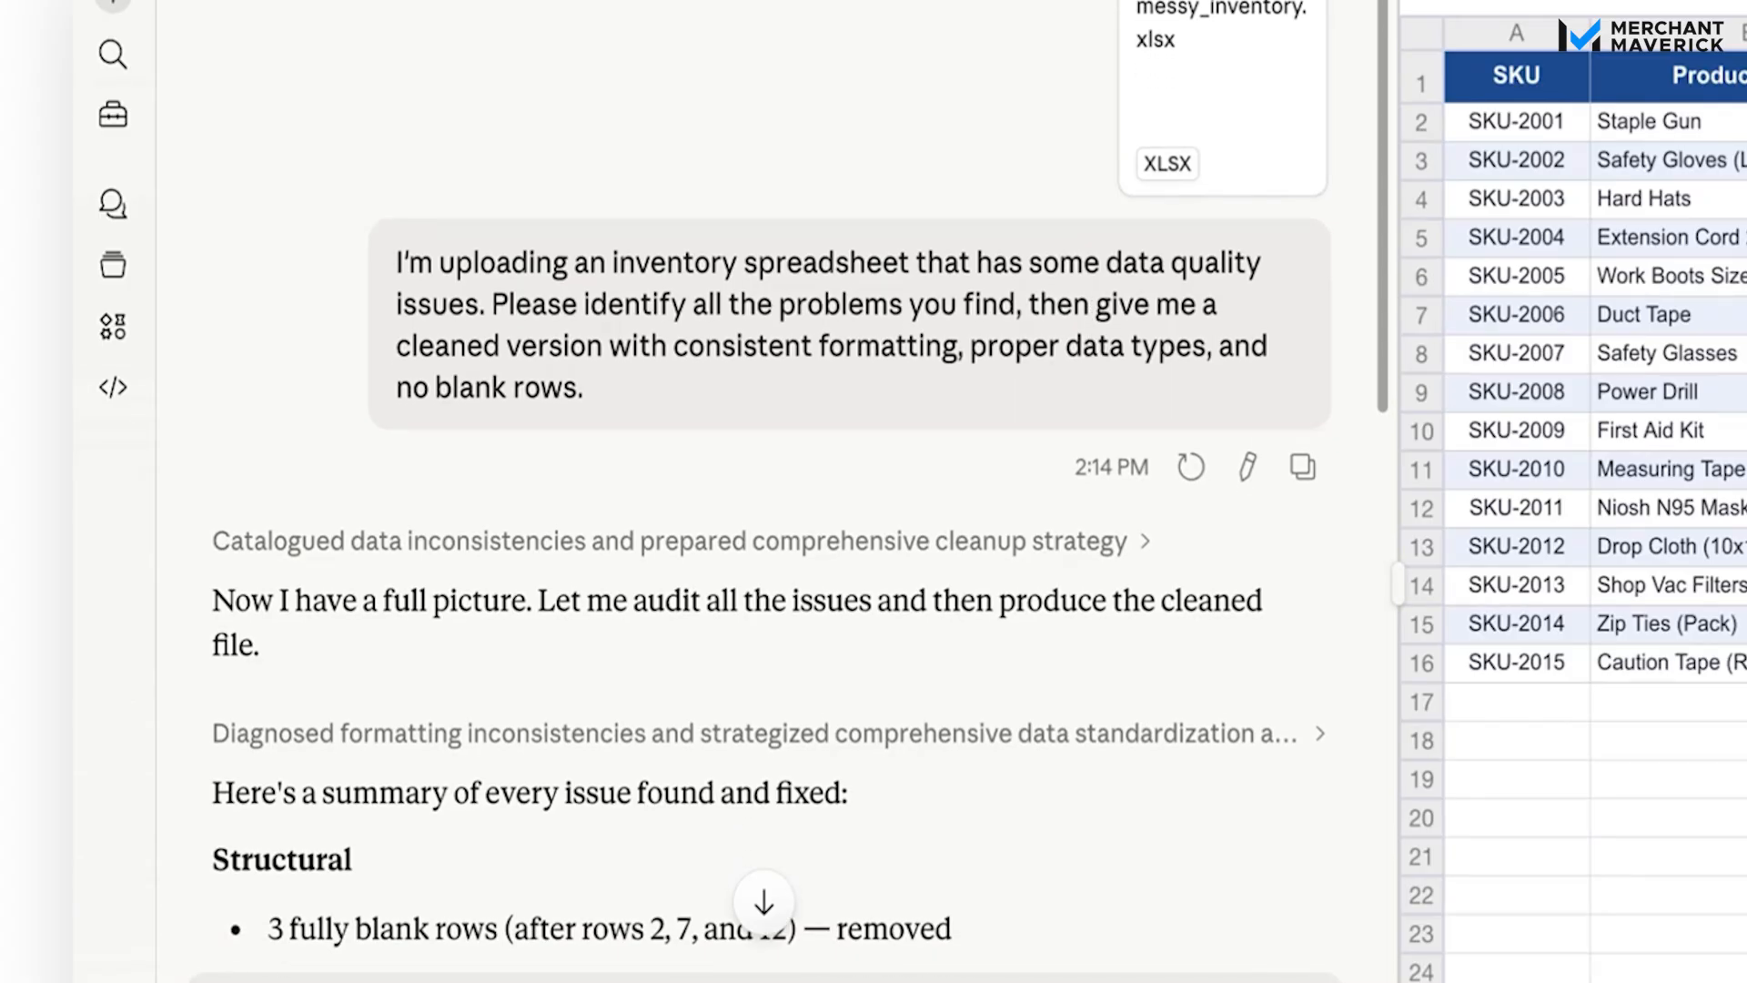
pyautogui.scroll(-4, 800, 473)
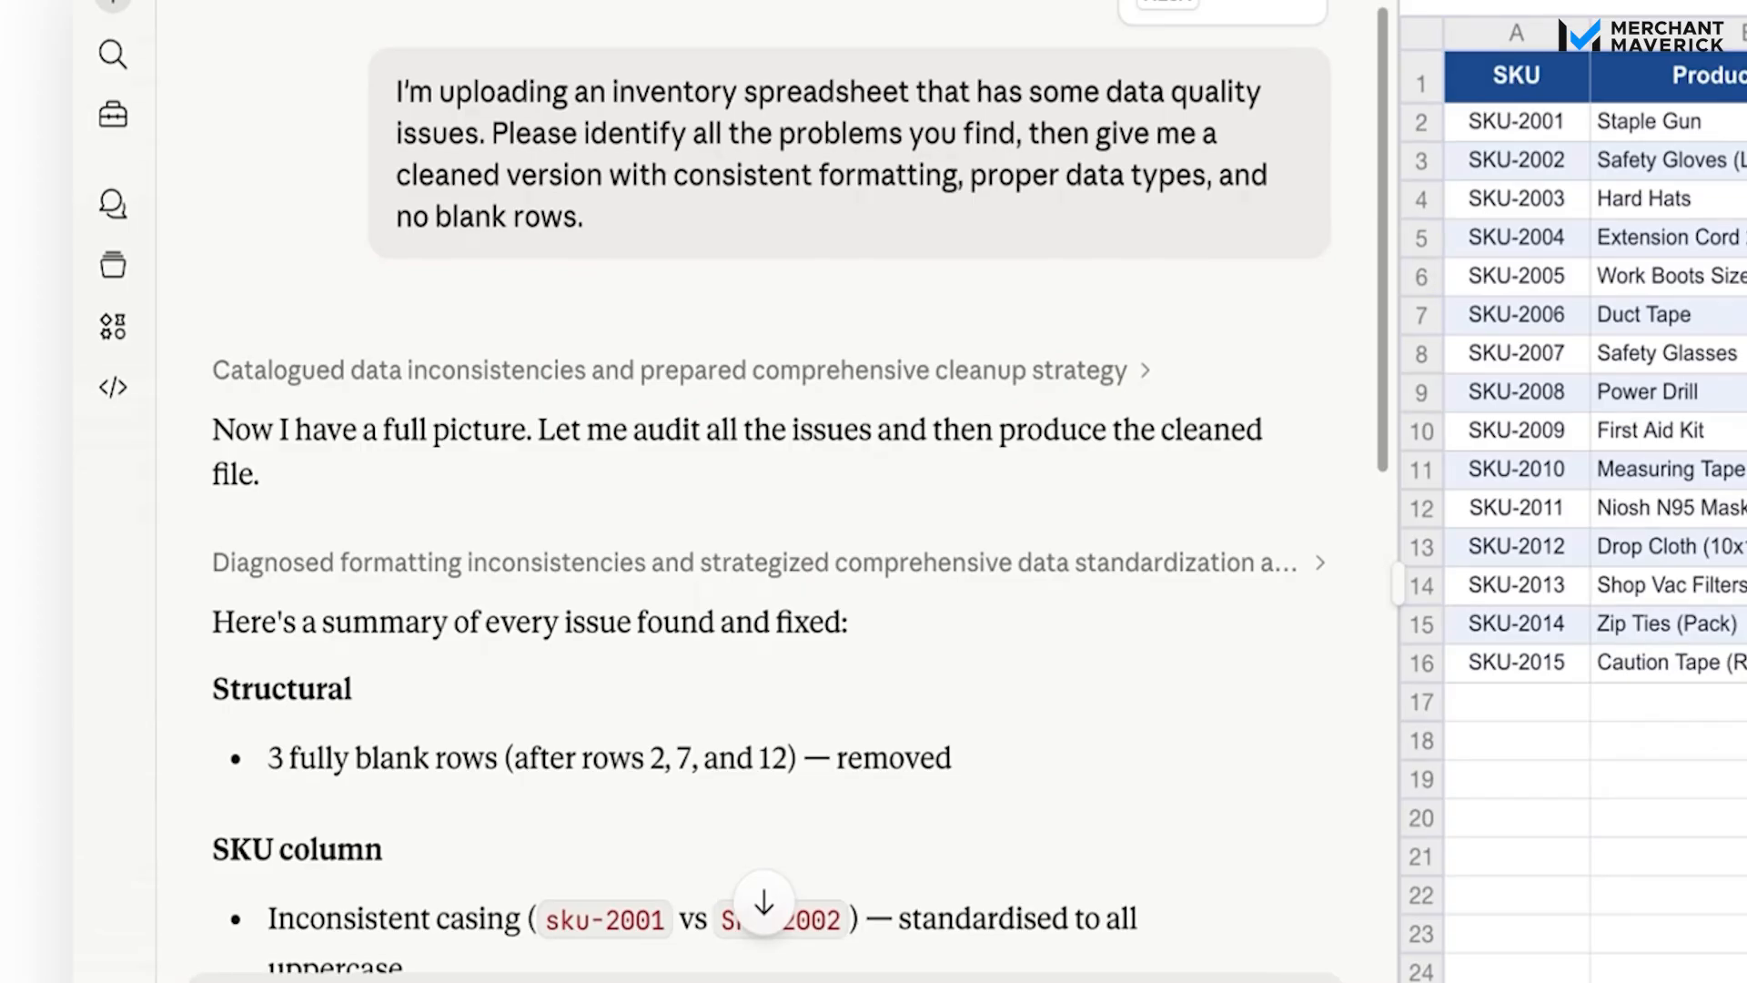
pyautogui.scroll(-3, 799, 487)
pyautogui.scroll(-4, 799, 487)
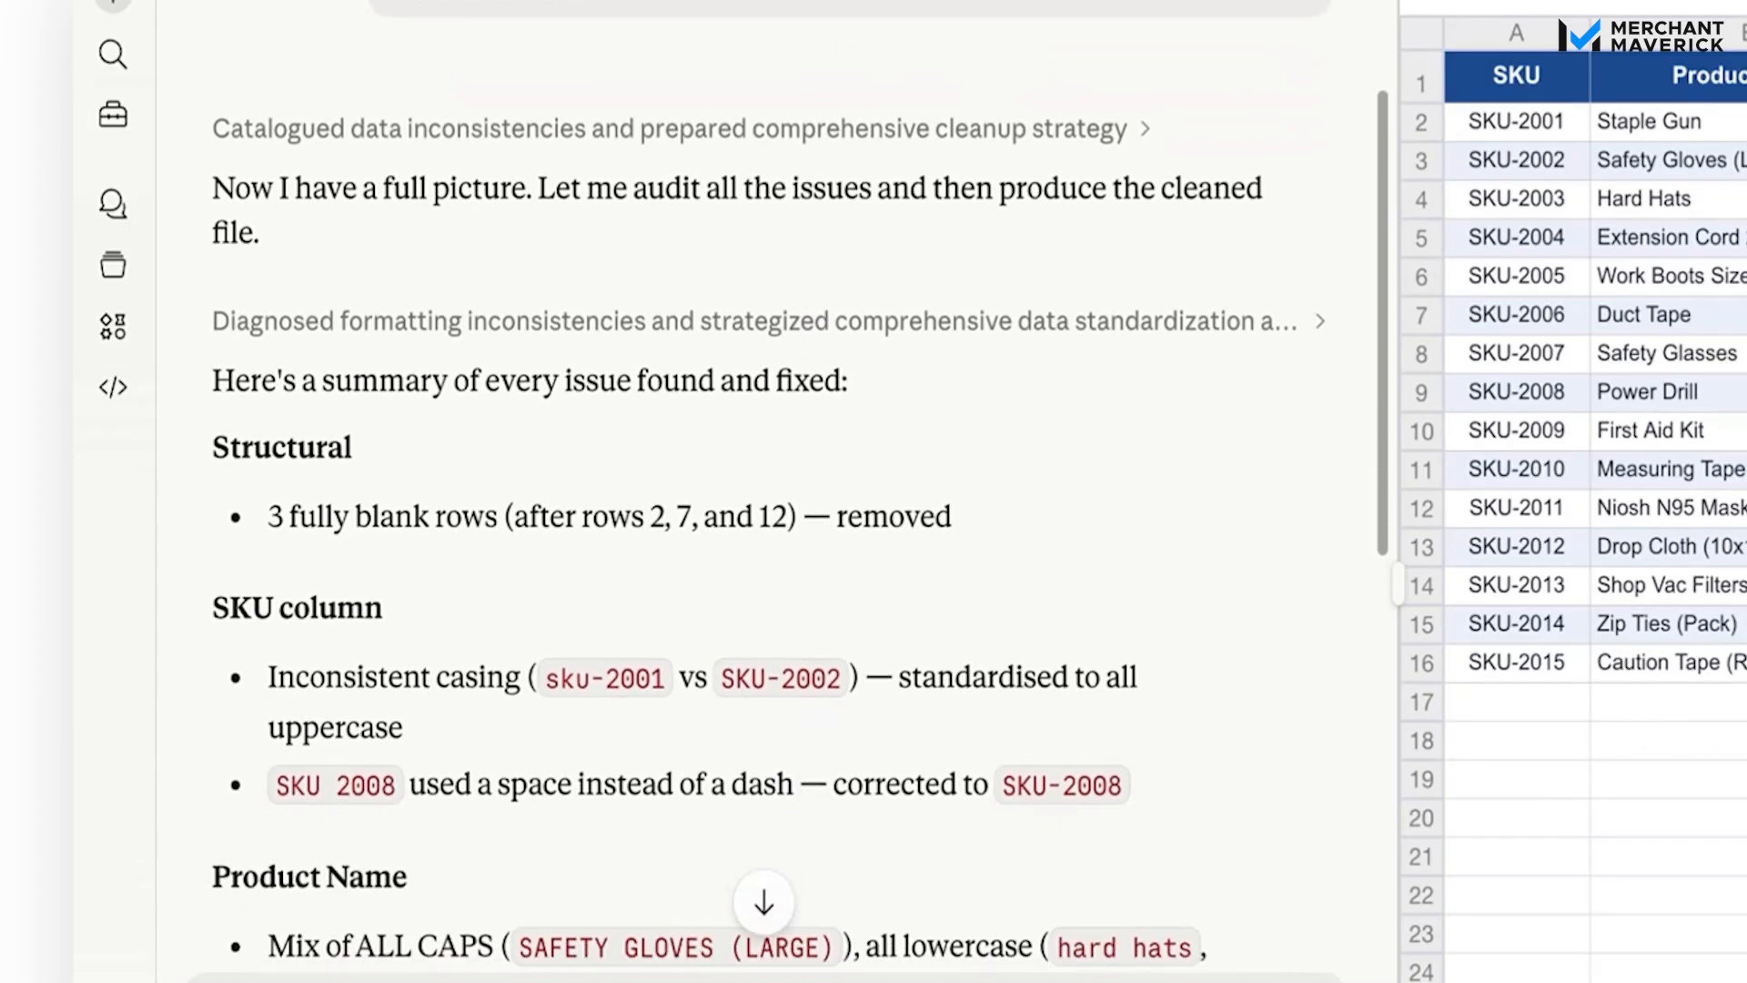
pyautogui.scroll(-2, 800, 487)
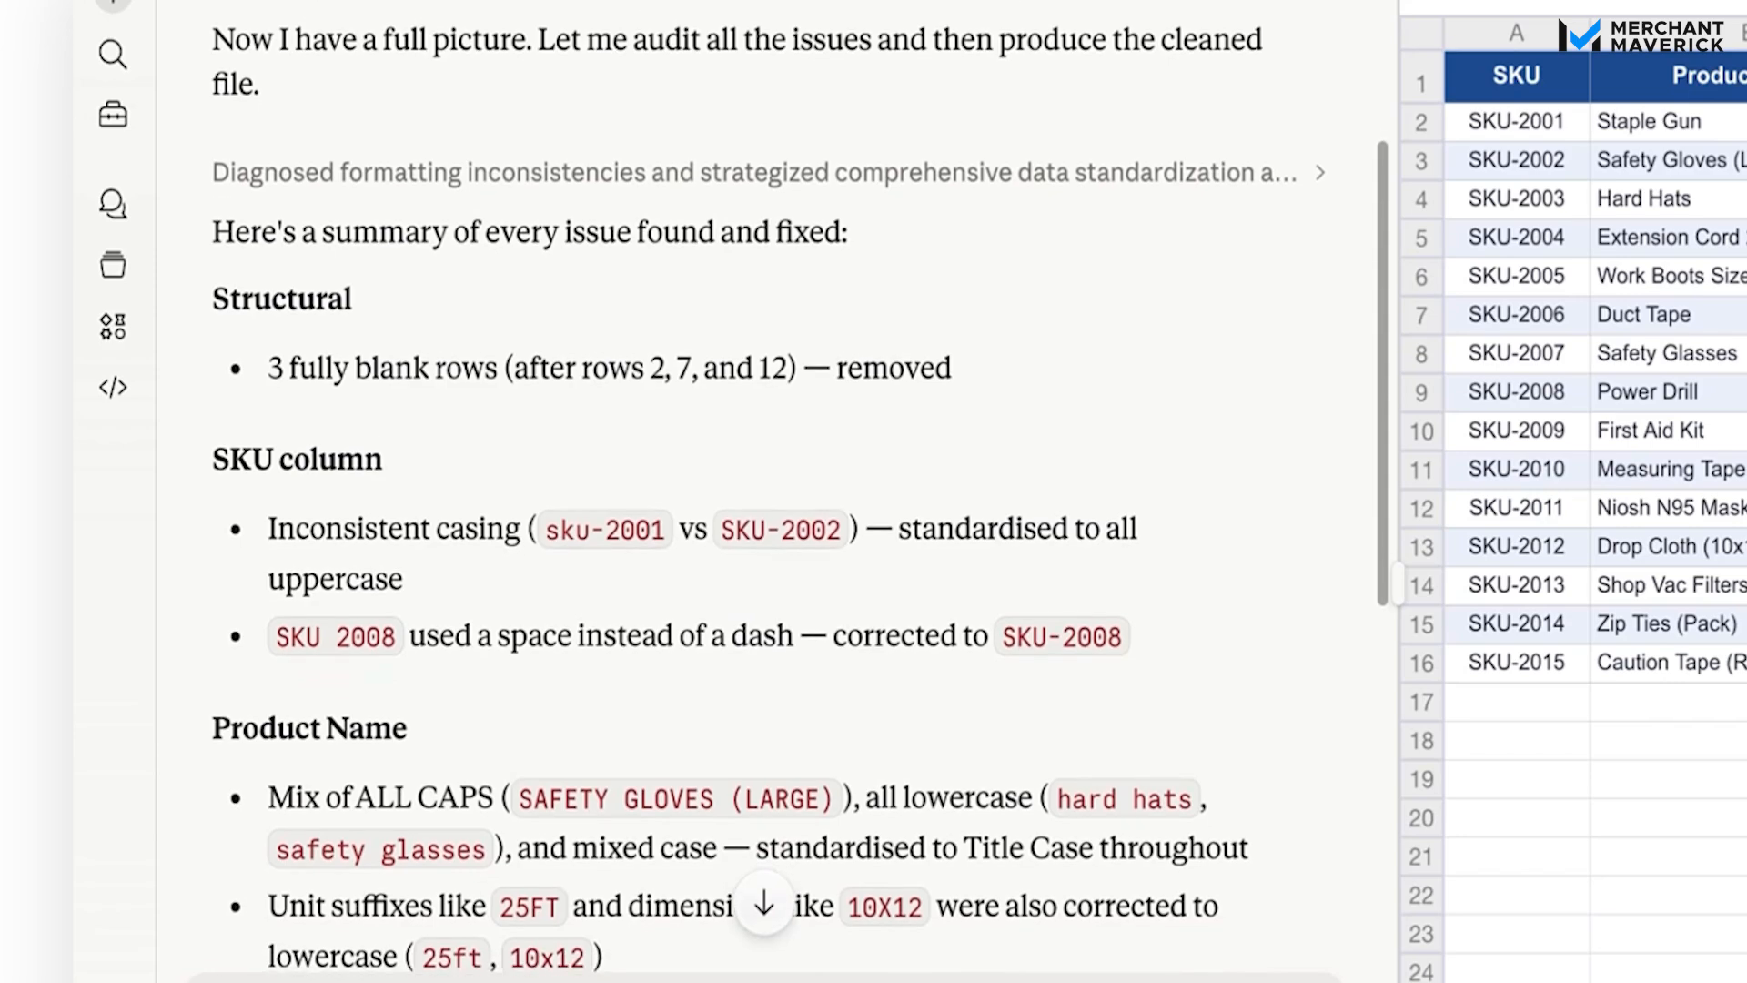
pyautogui.scroll(-10, 799, 487)
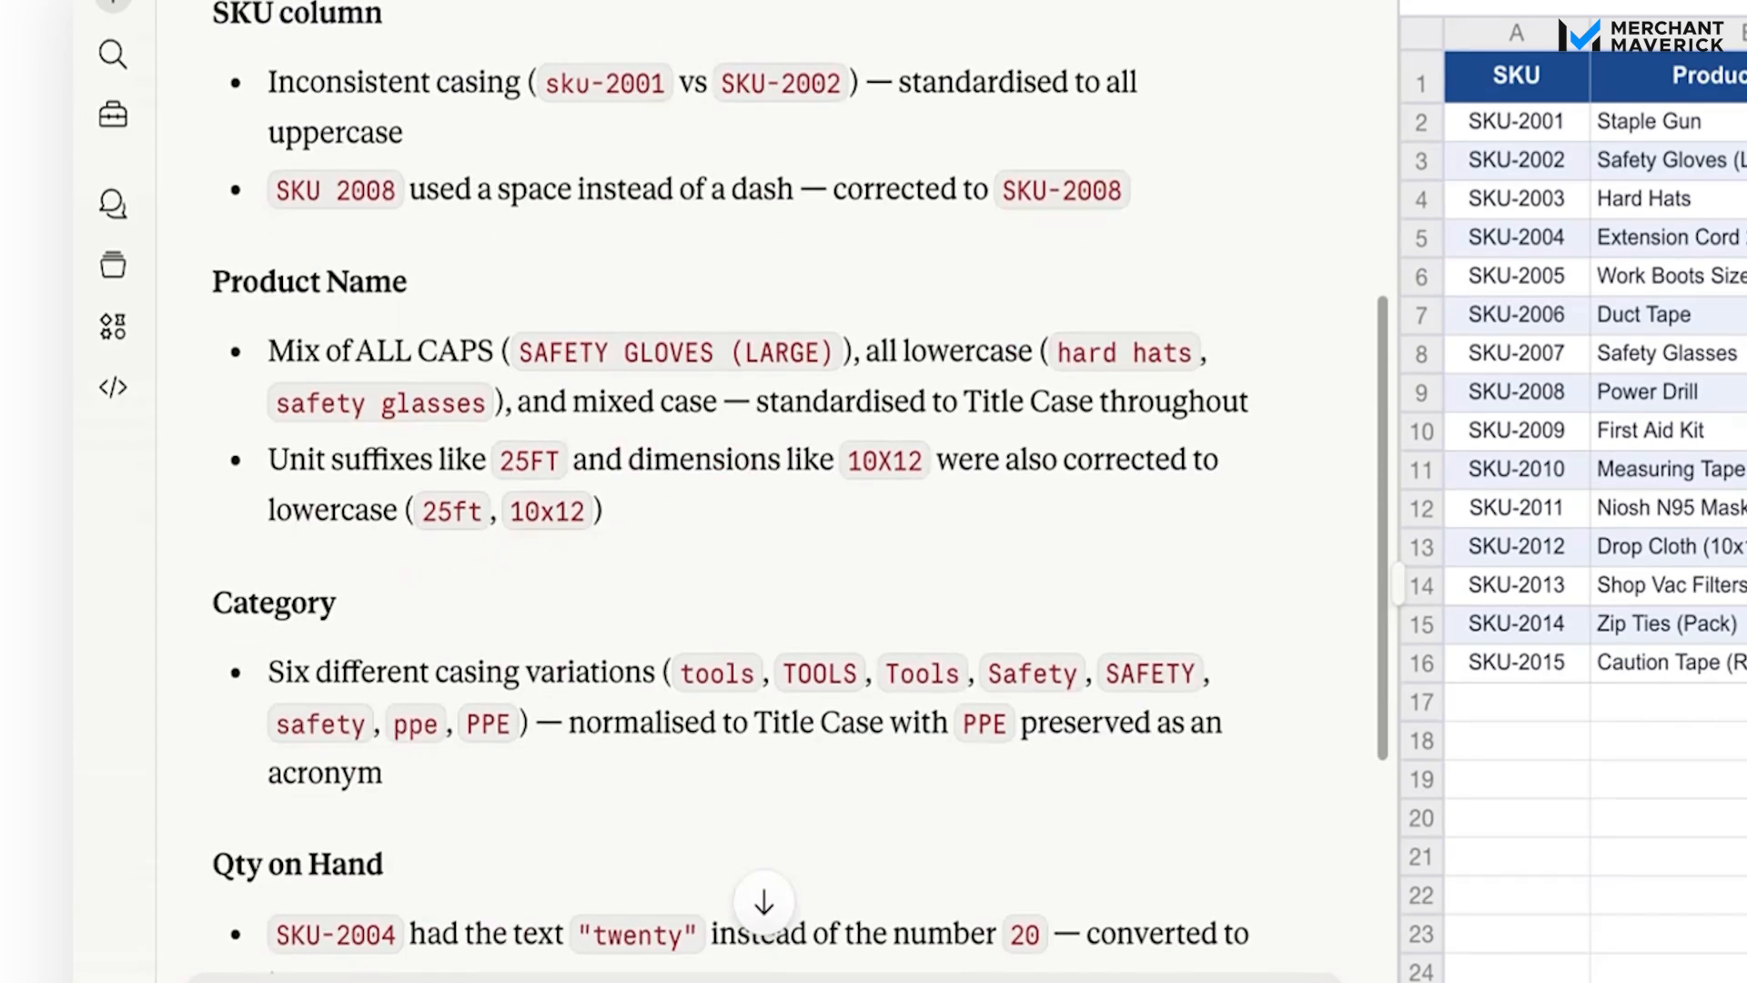
pyautogui.scroll(-4, 800, 486)
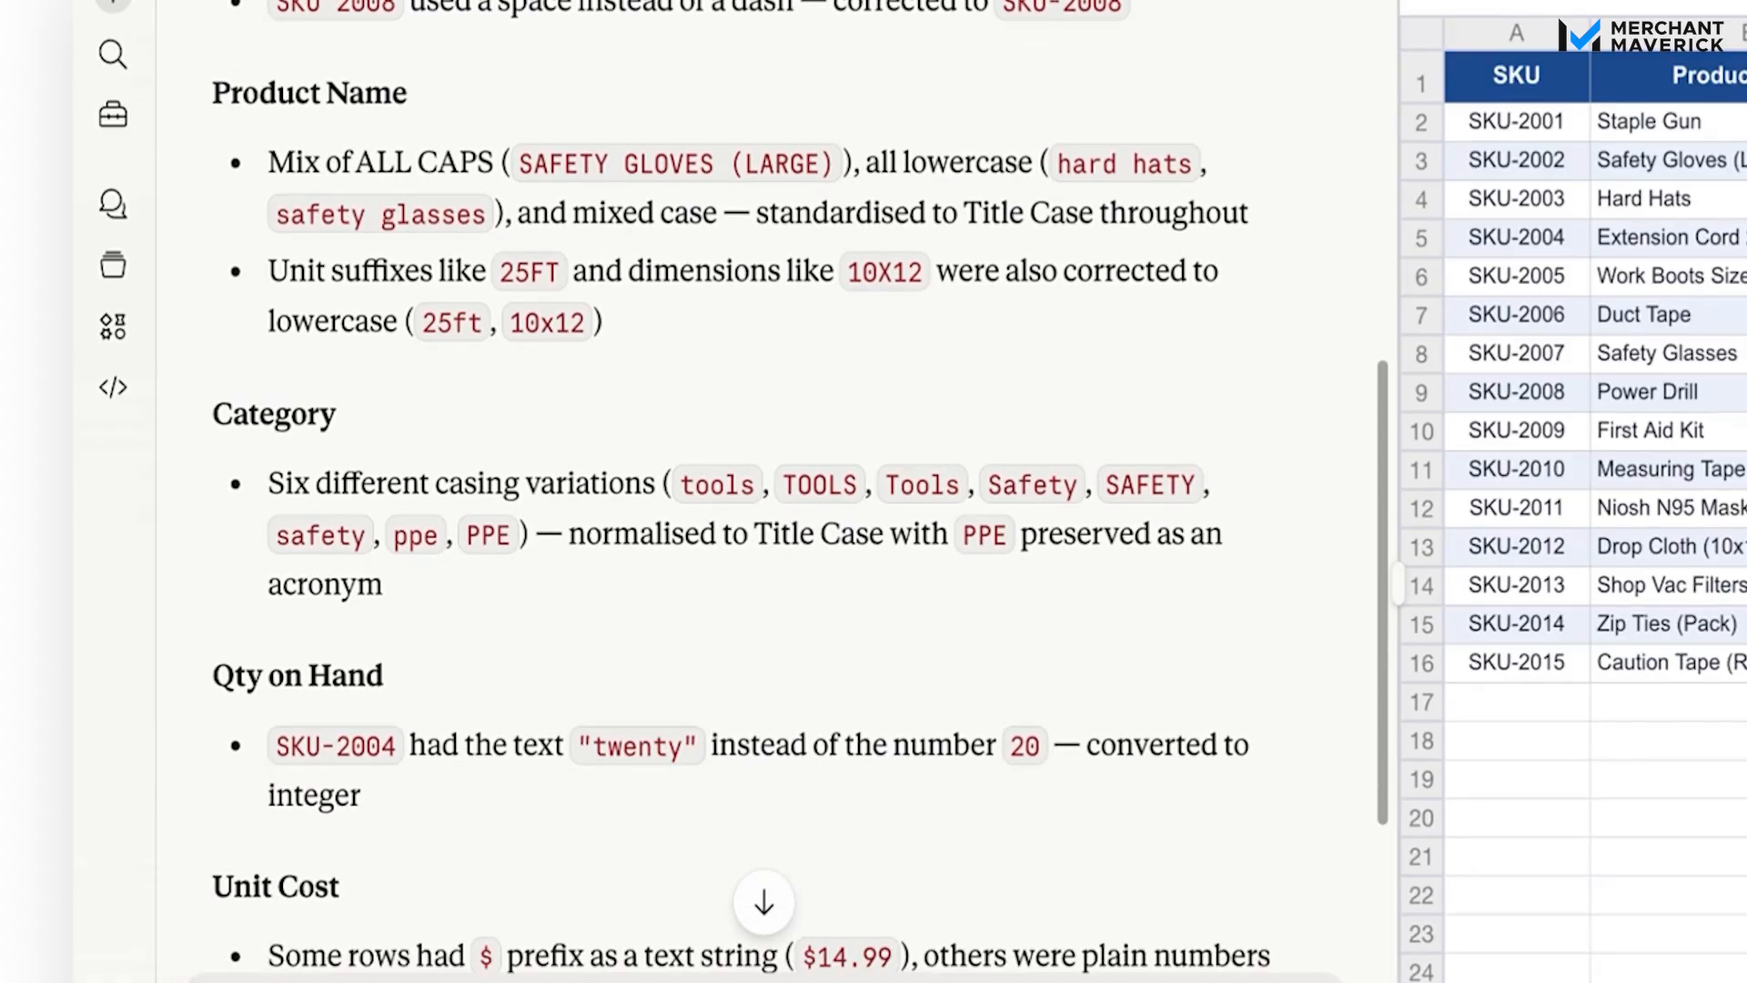
pyautogui.scroll(-6, 800, 487)
pyautogui.scroll(-2, 800, 487)
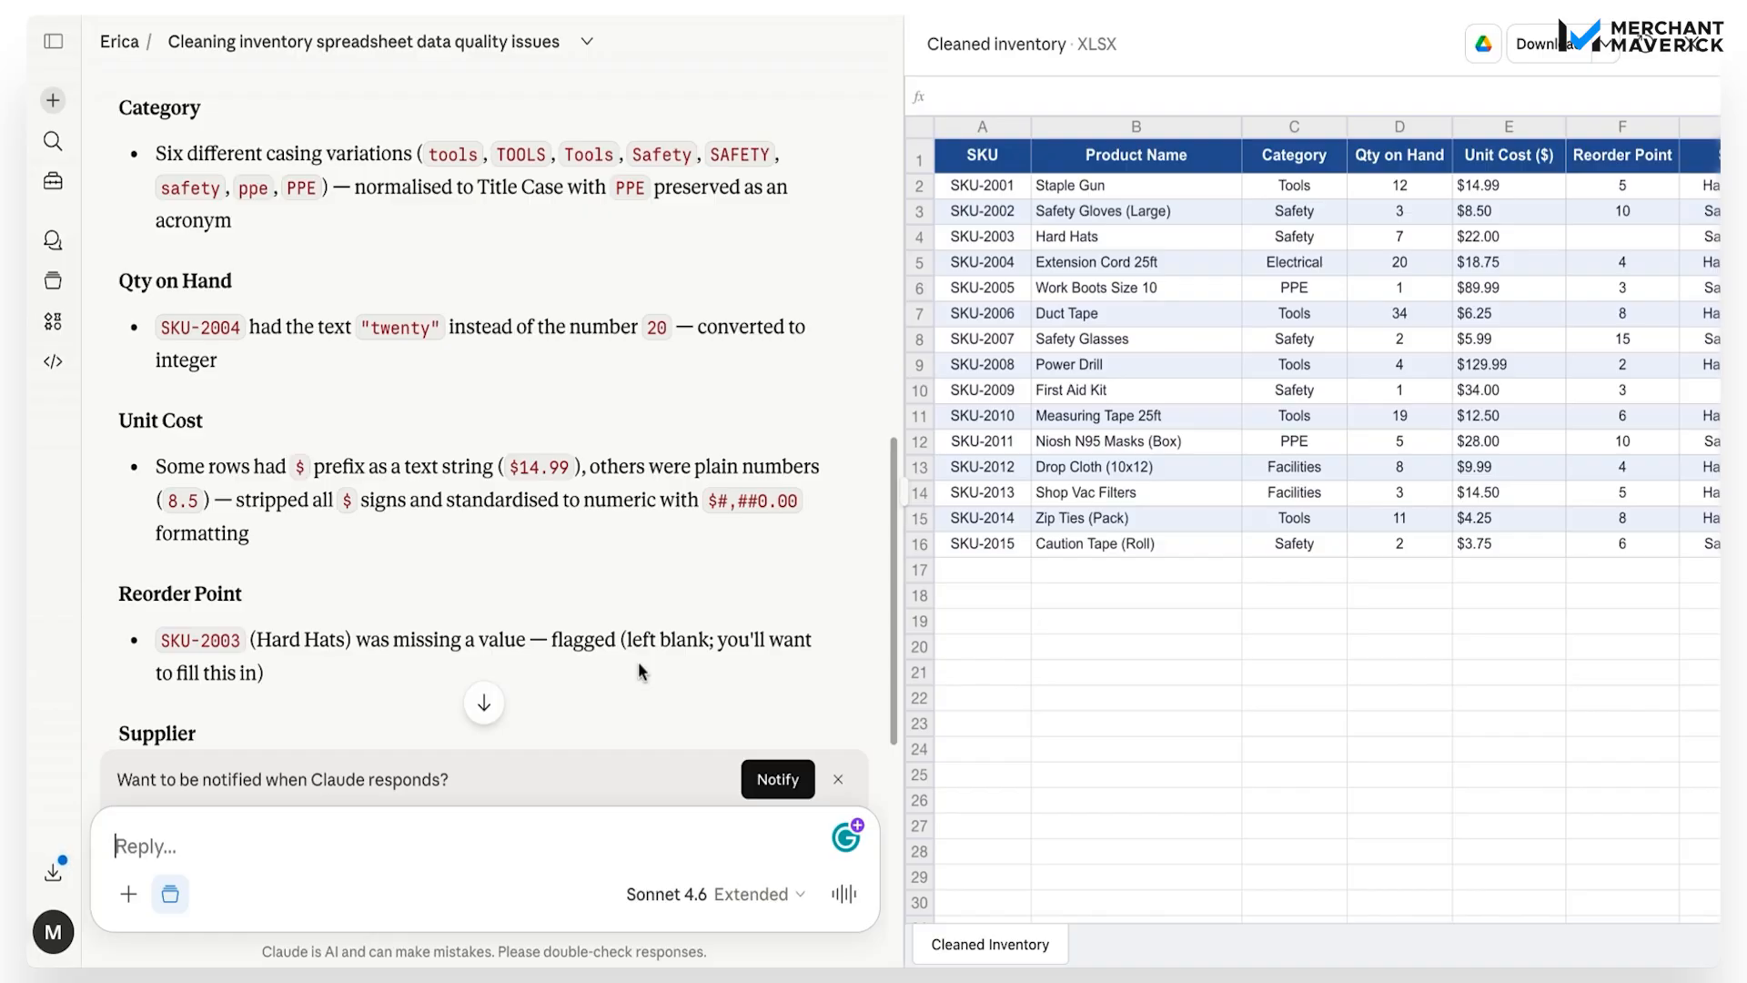
pyautogui.scroll(-3, 639, 672)
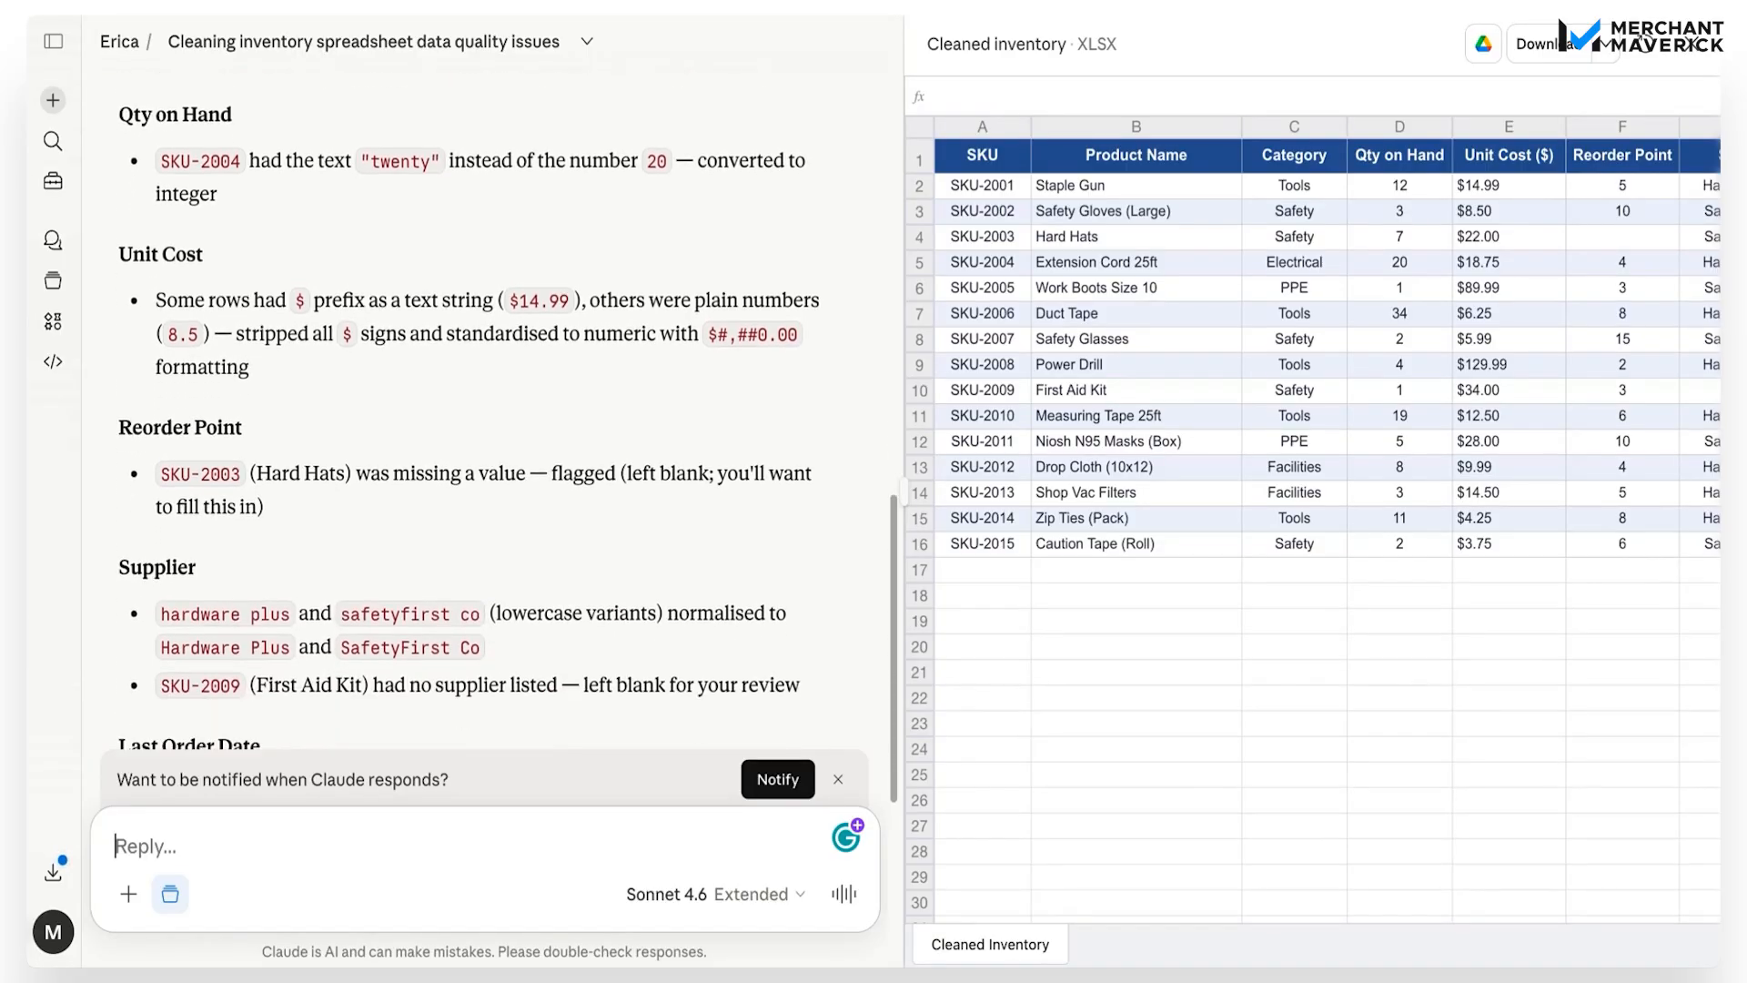
pyautogui.scroll(-5, 469, 415)
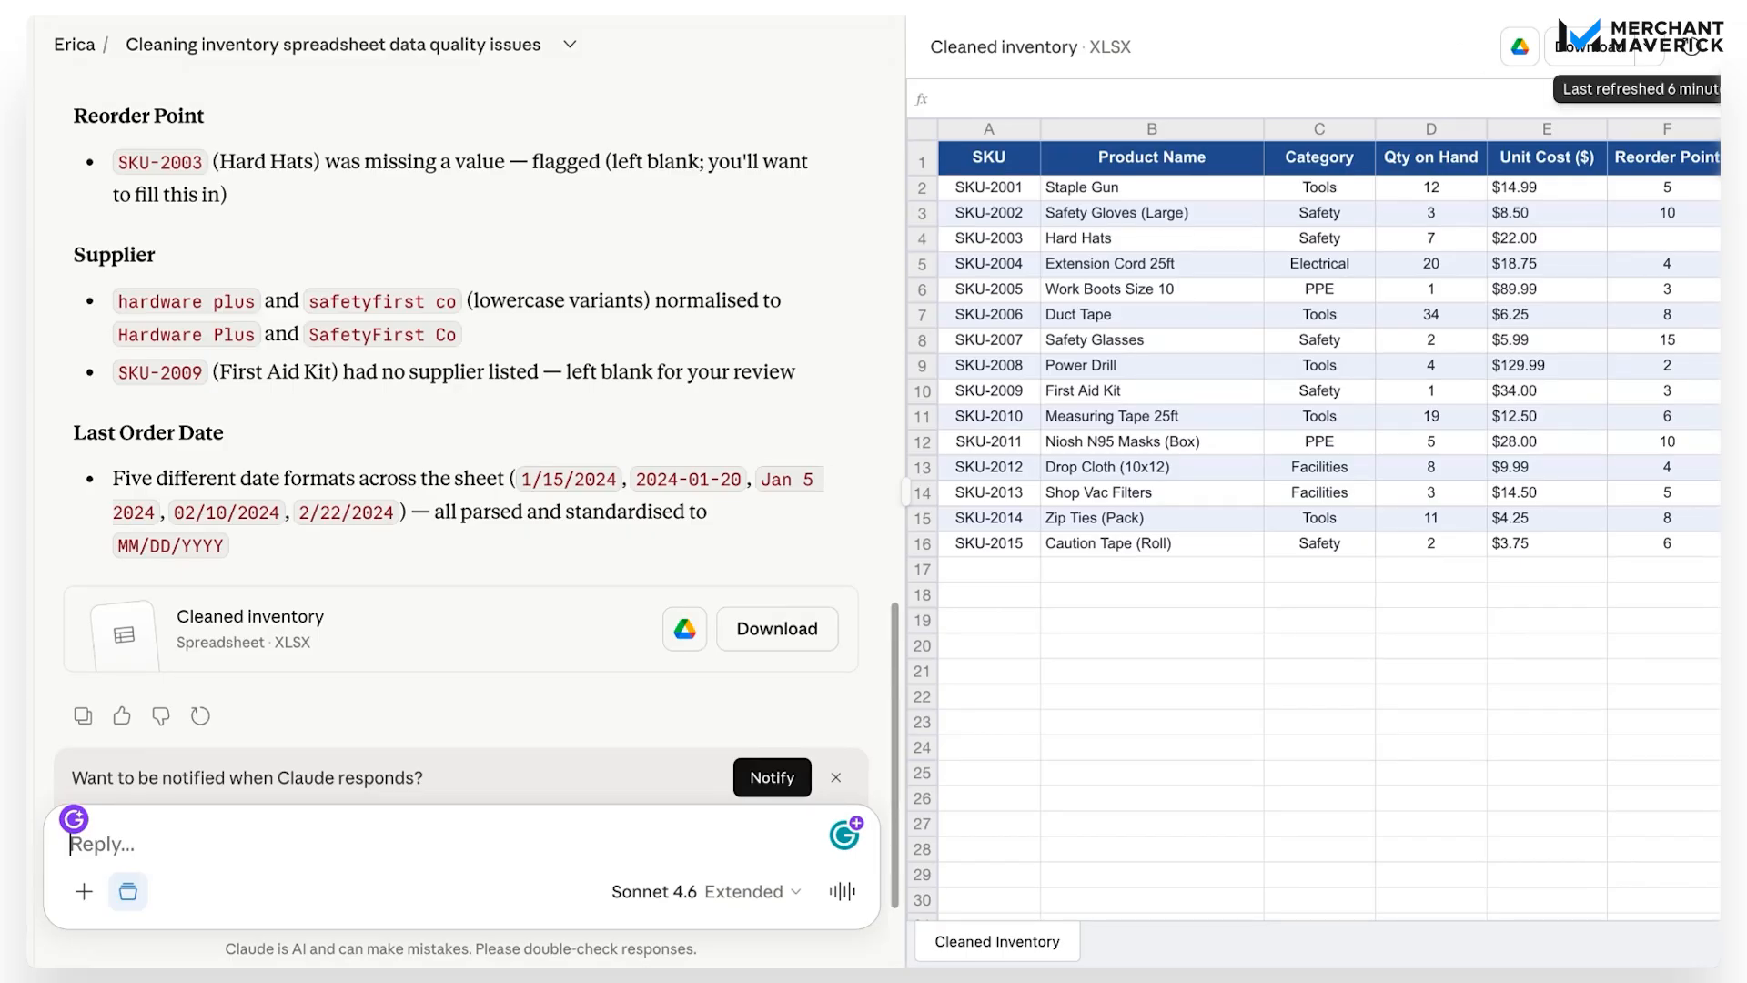
# Close the cleaned spreadsheet preview and request calculated reorder points per item plus a formatted summary report for the purchasing team, flagging anything to order immediately.
pyautogui.click(1691, 46)
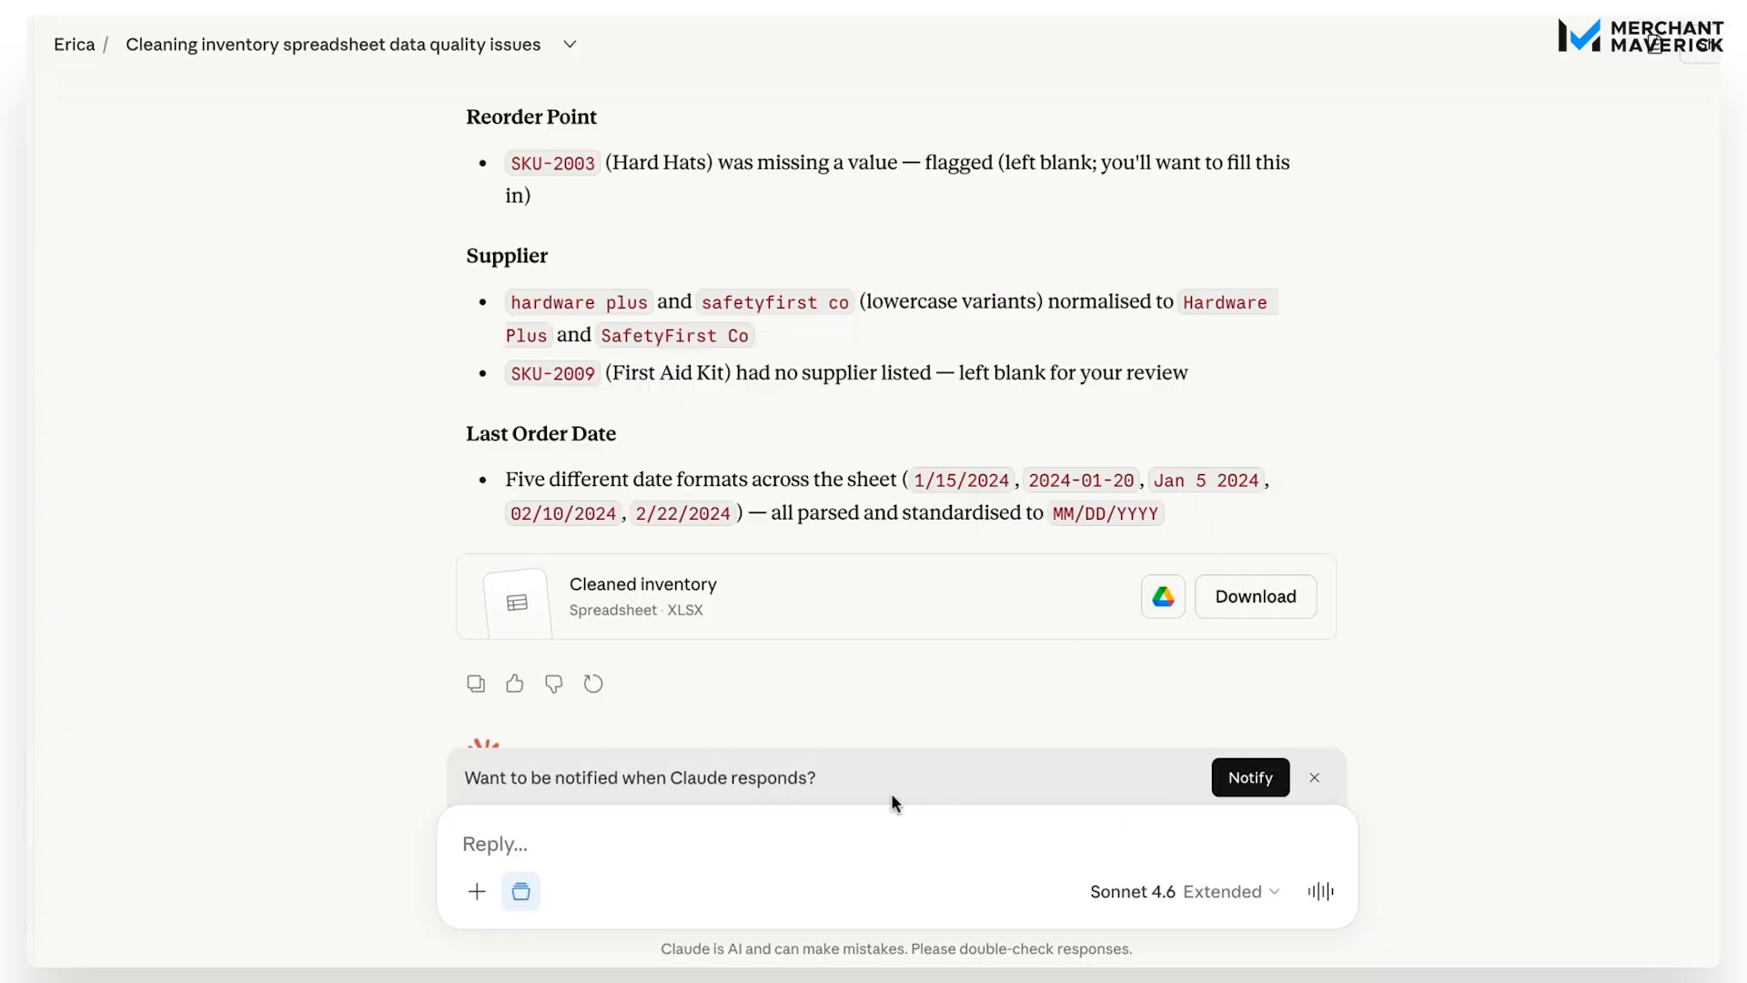
pyautogui.click(751, 844)
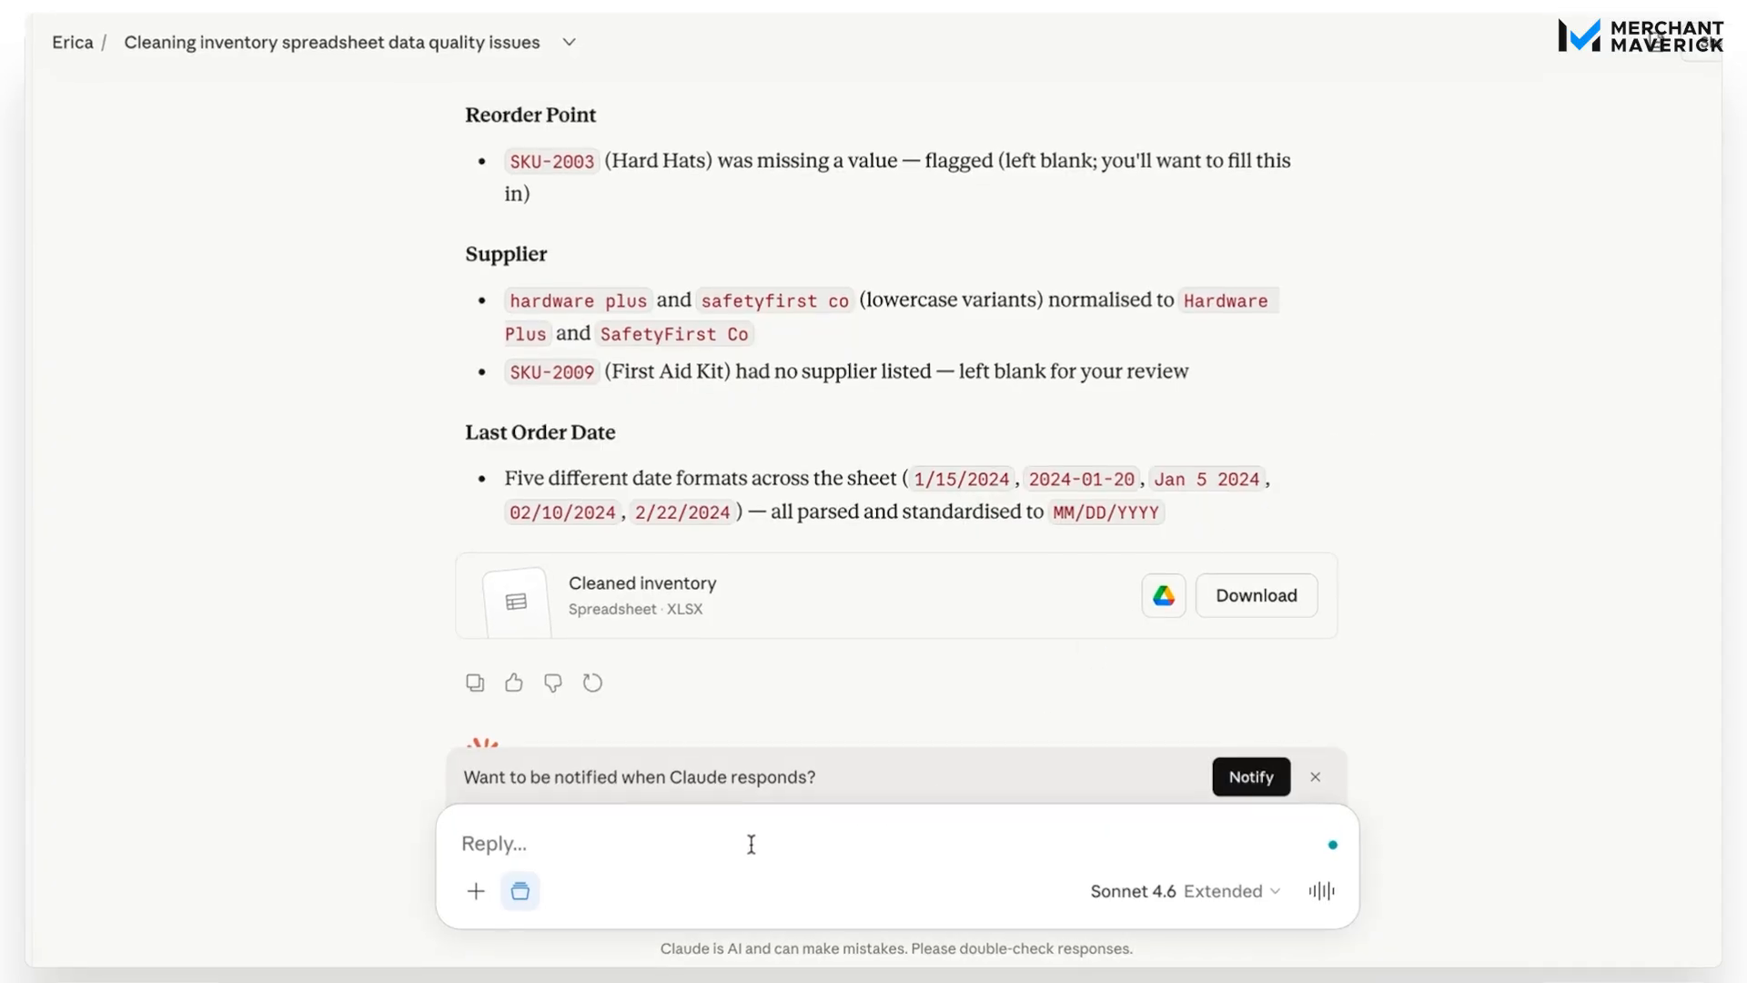
pyautogui.write('Based on this inventory data, calculate reorder points for each item and generate a formatted summary report I could share with my purchasing team. Flag anything that needs to be ordered immediately.')
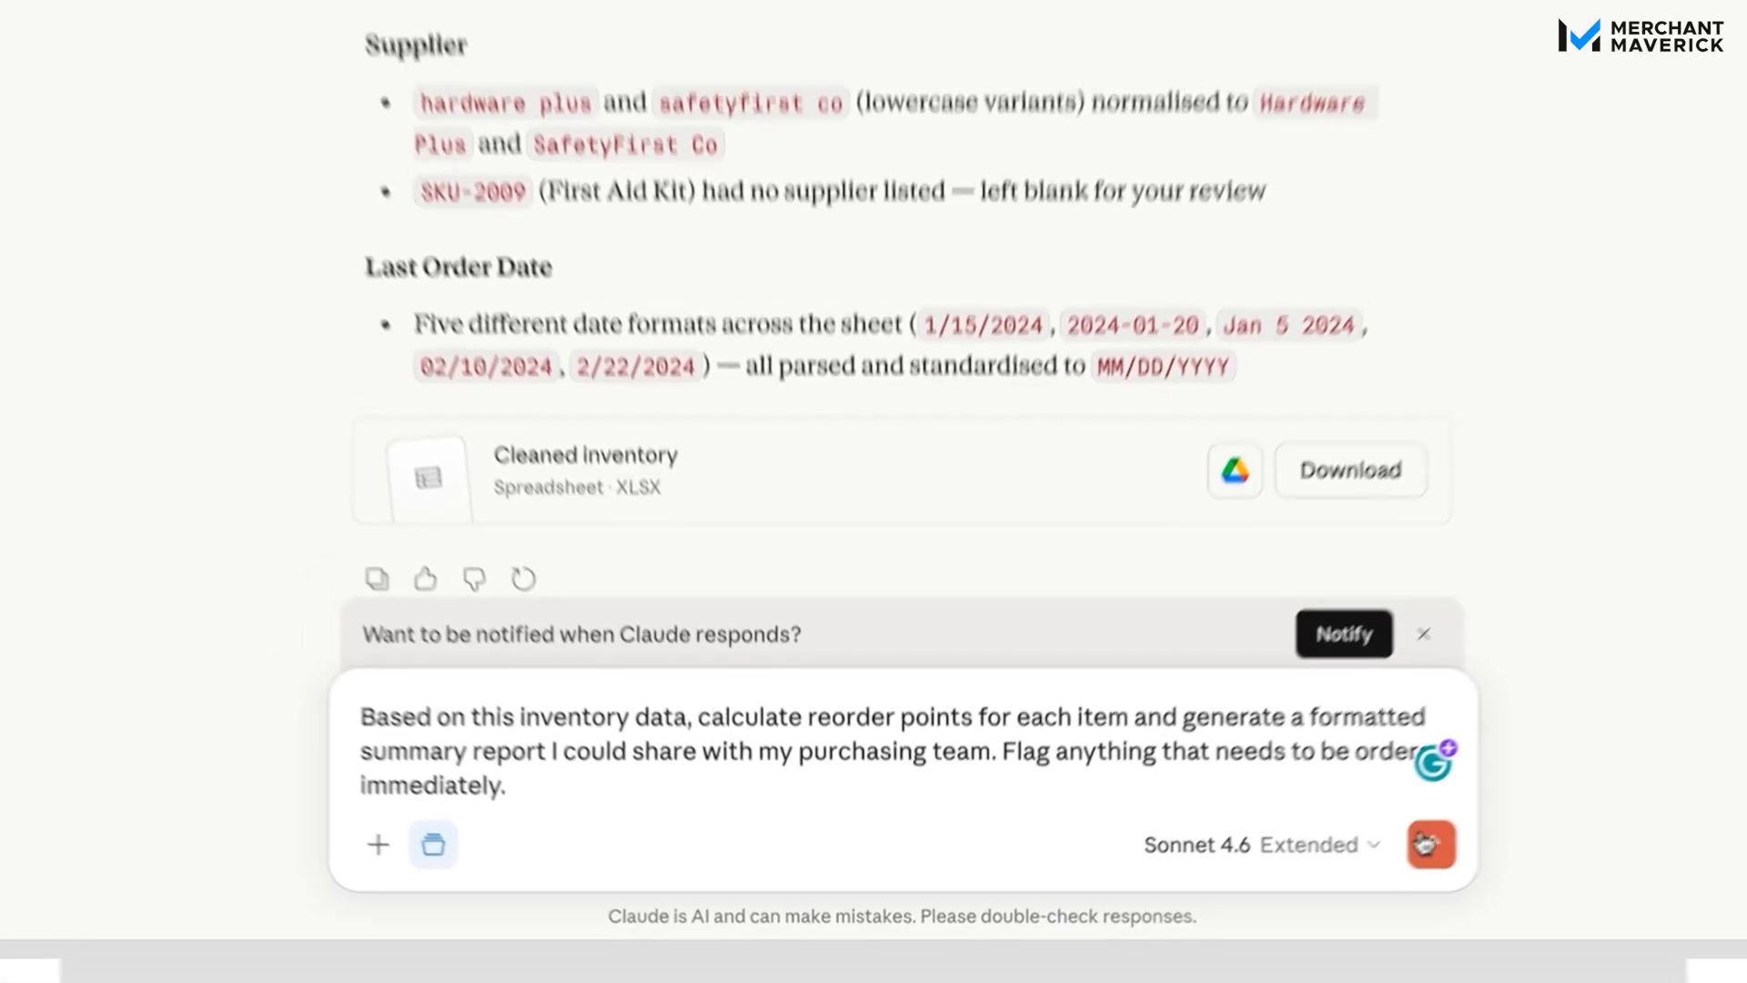
pyautogui.click(1431, 844)
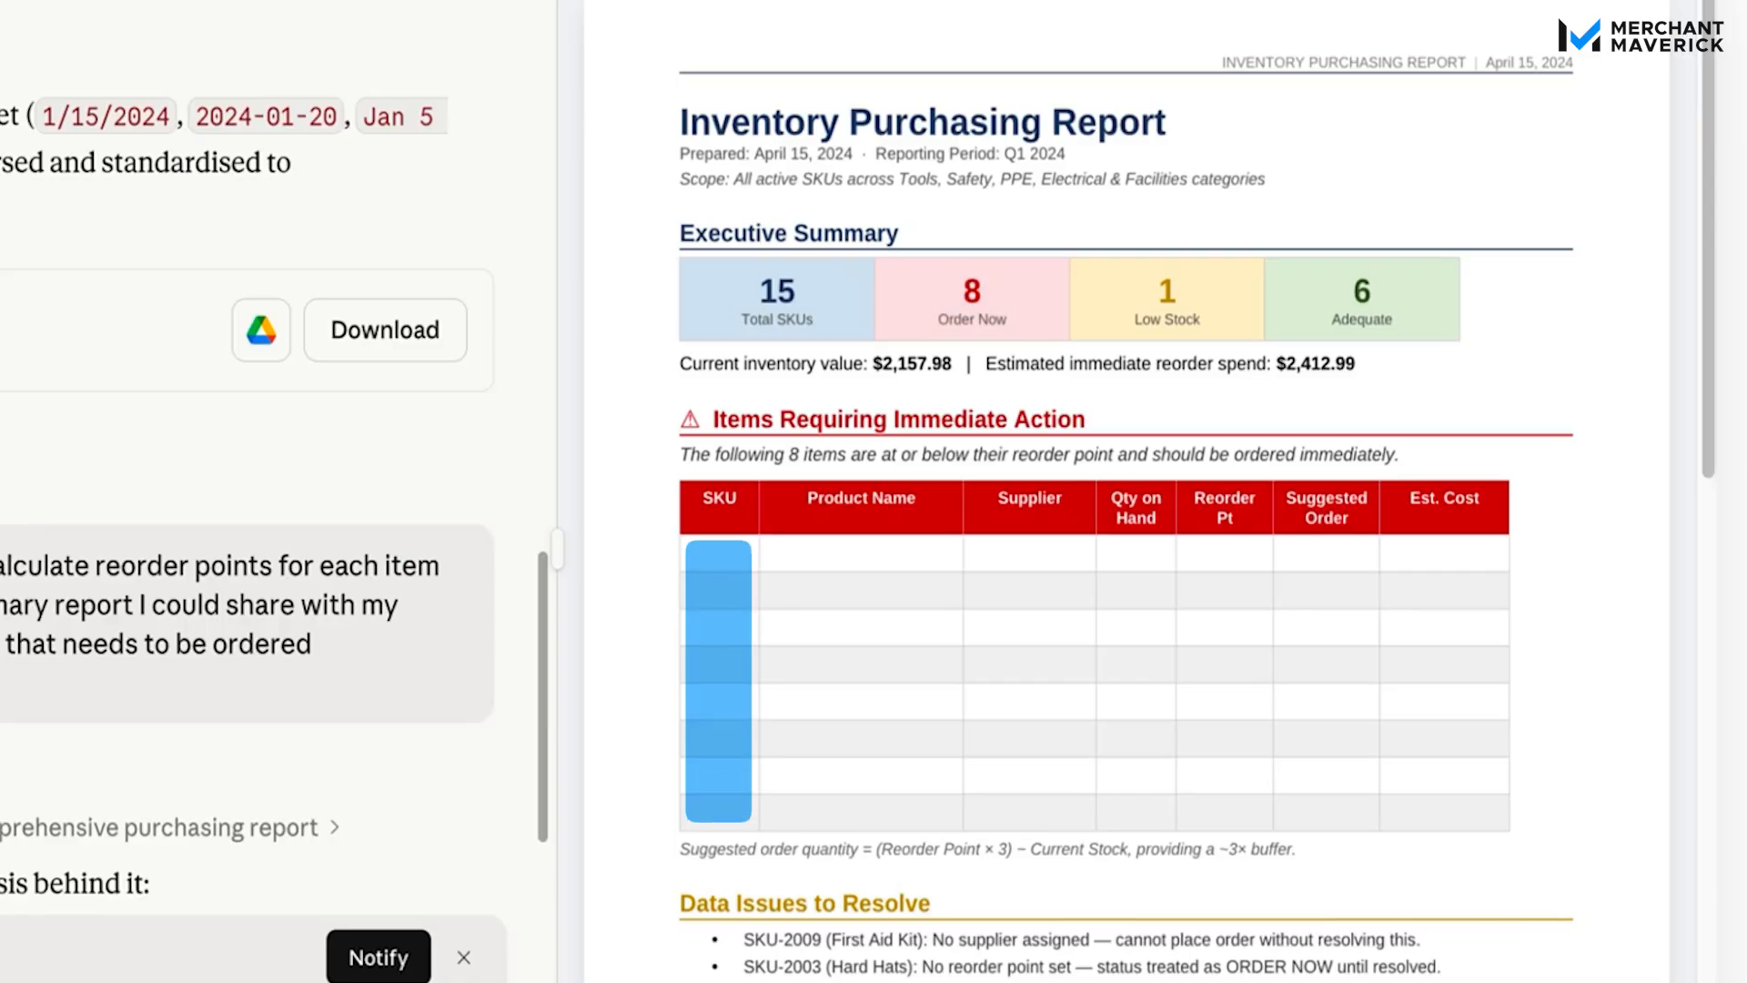
# Review the purchasing report's analysis and send a follow-up asking for the blank tables to be filled in with the data from the spreadsheet.
pyautogui.scroll(-3, 482, 728)
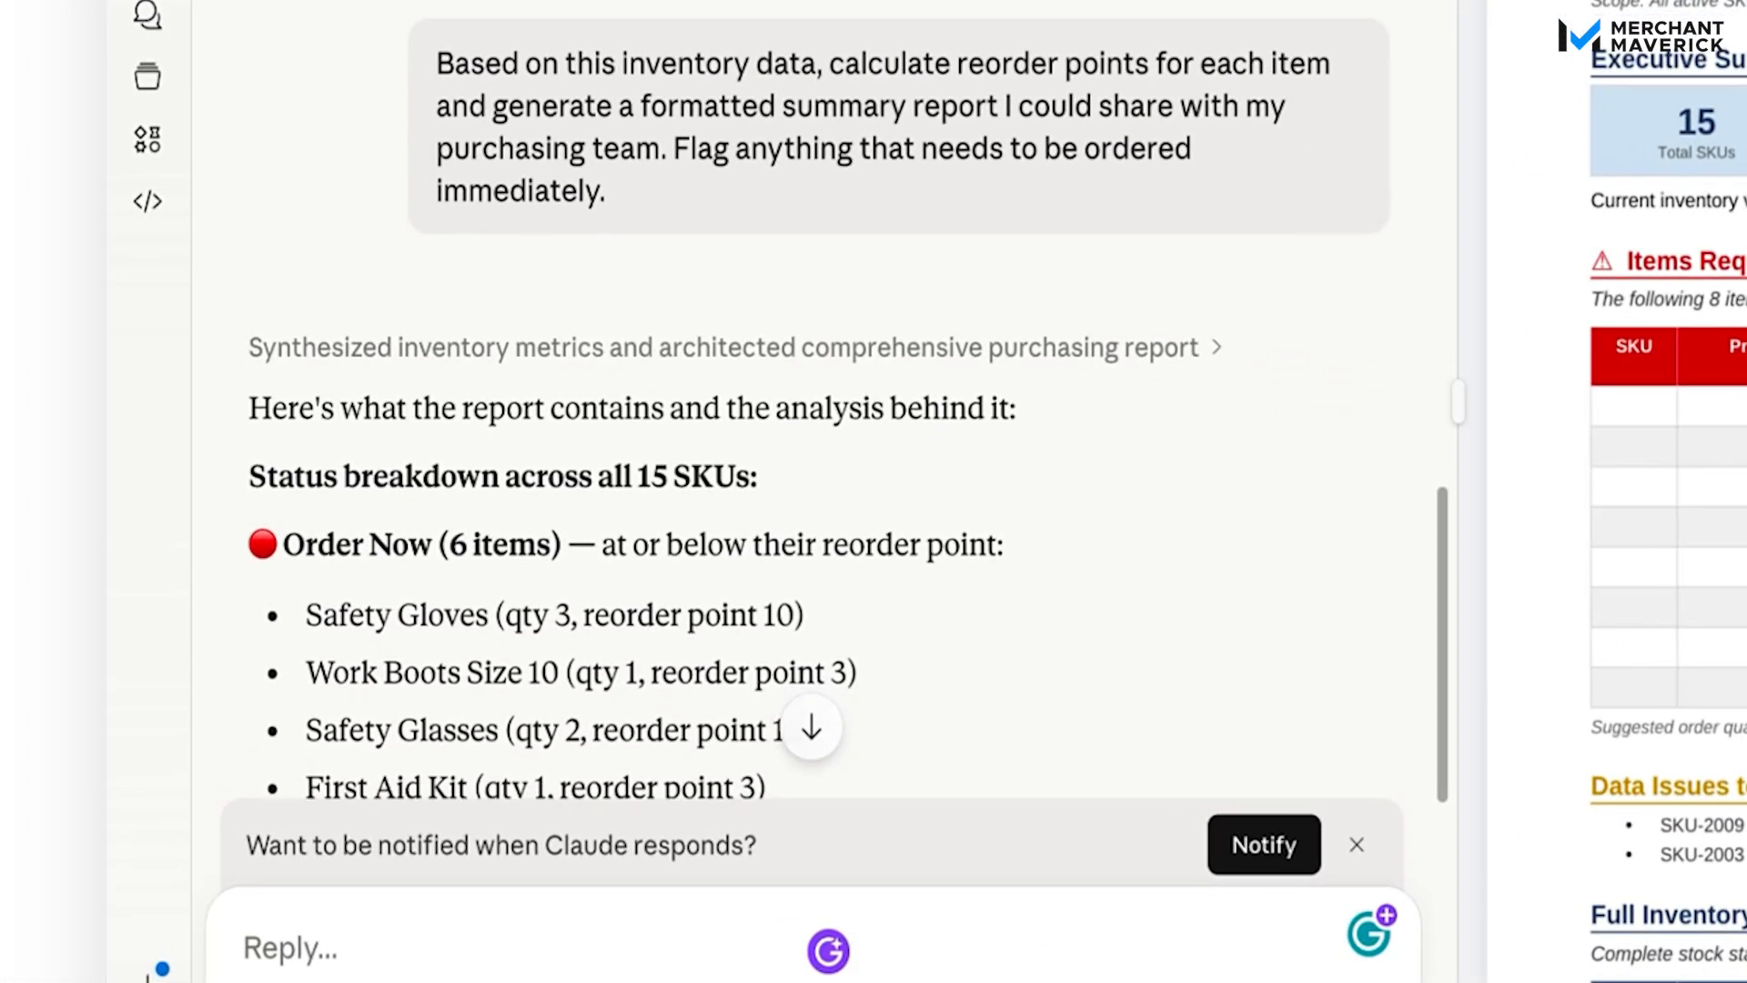
pyautogui.scroll(-5, 819, 546)
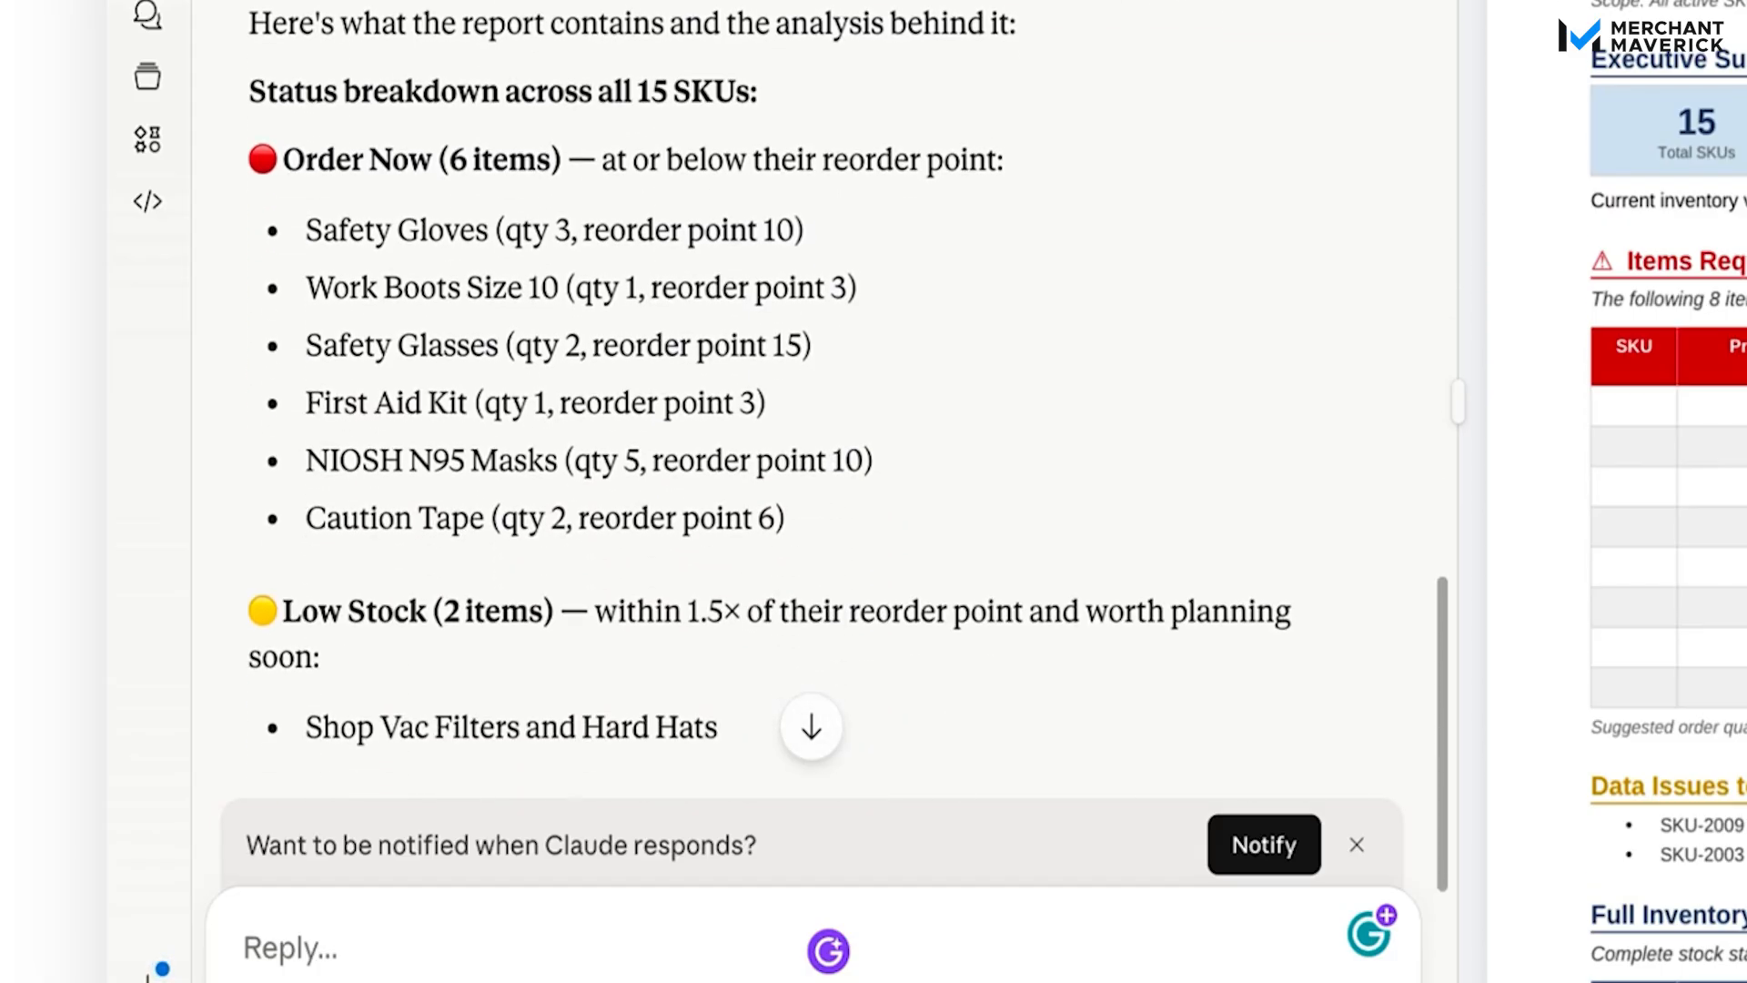
pyautogui.scroll(-4, 819, 455)
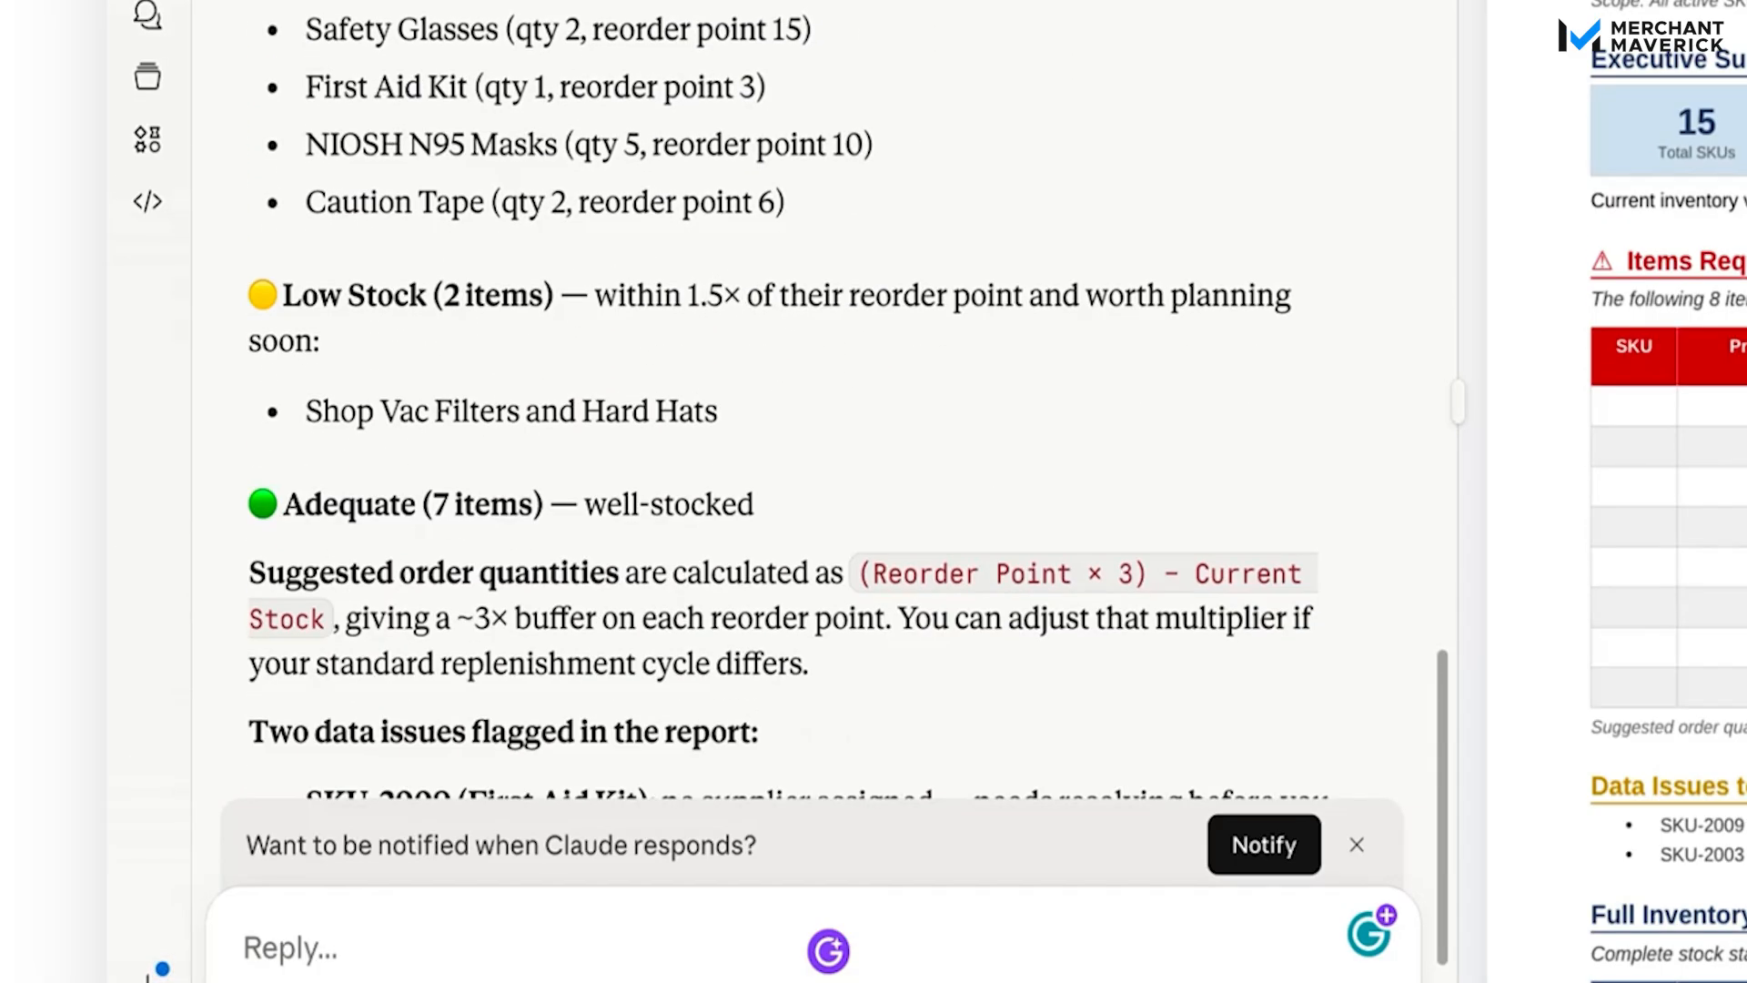
pyautogui.scroll(-6, 801, 492)
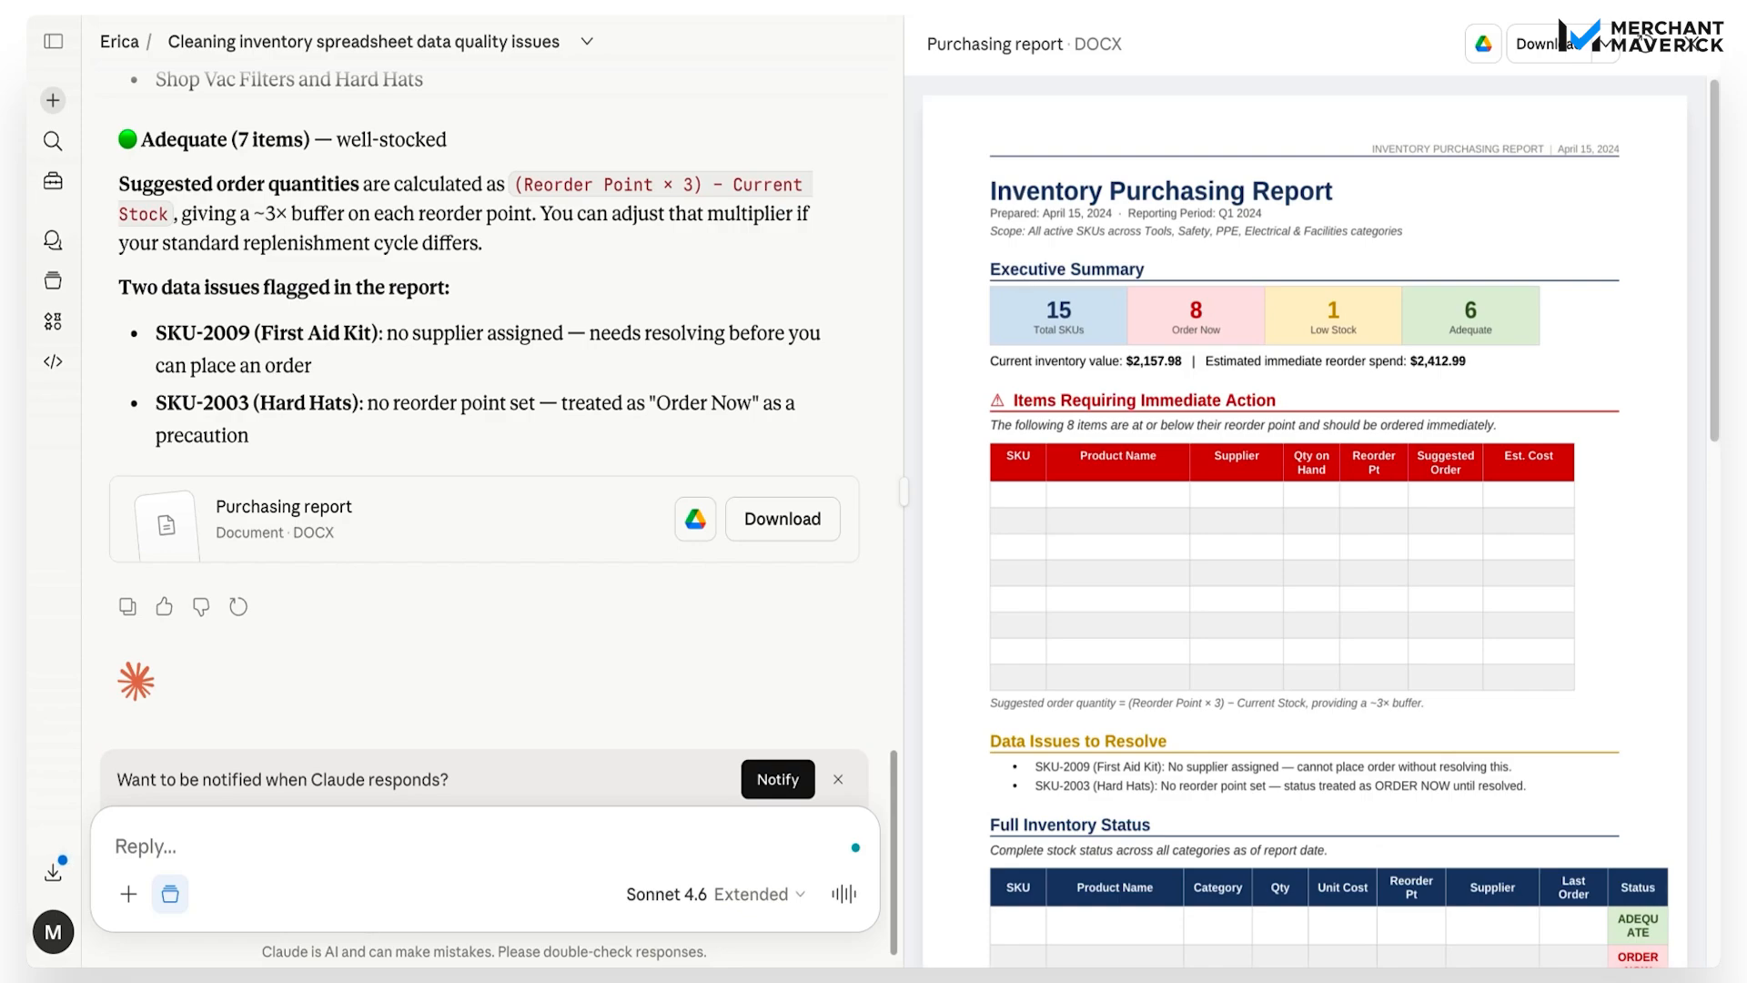
pyautogui.write('The tables are bl')
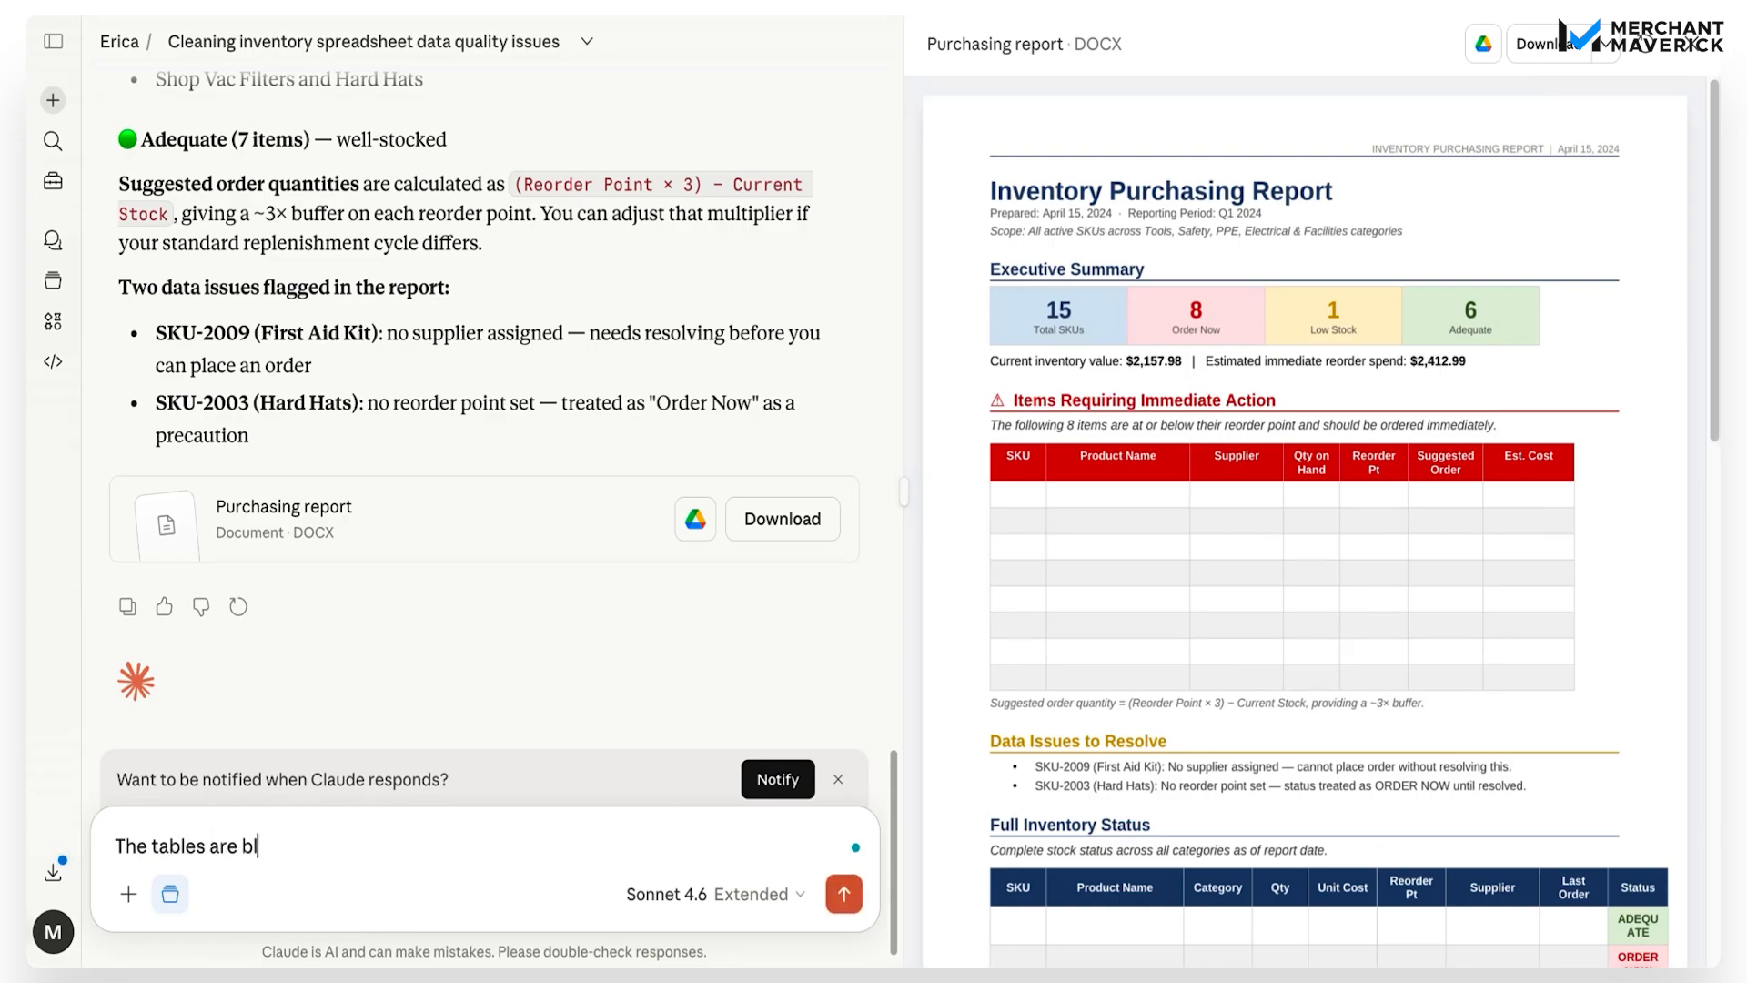
pyautogui.write('ank. Can you plea')
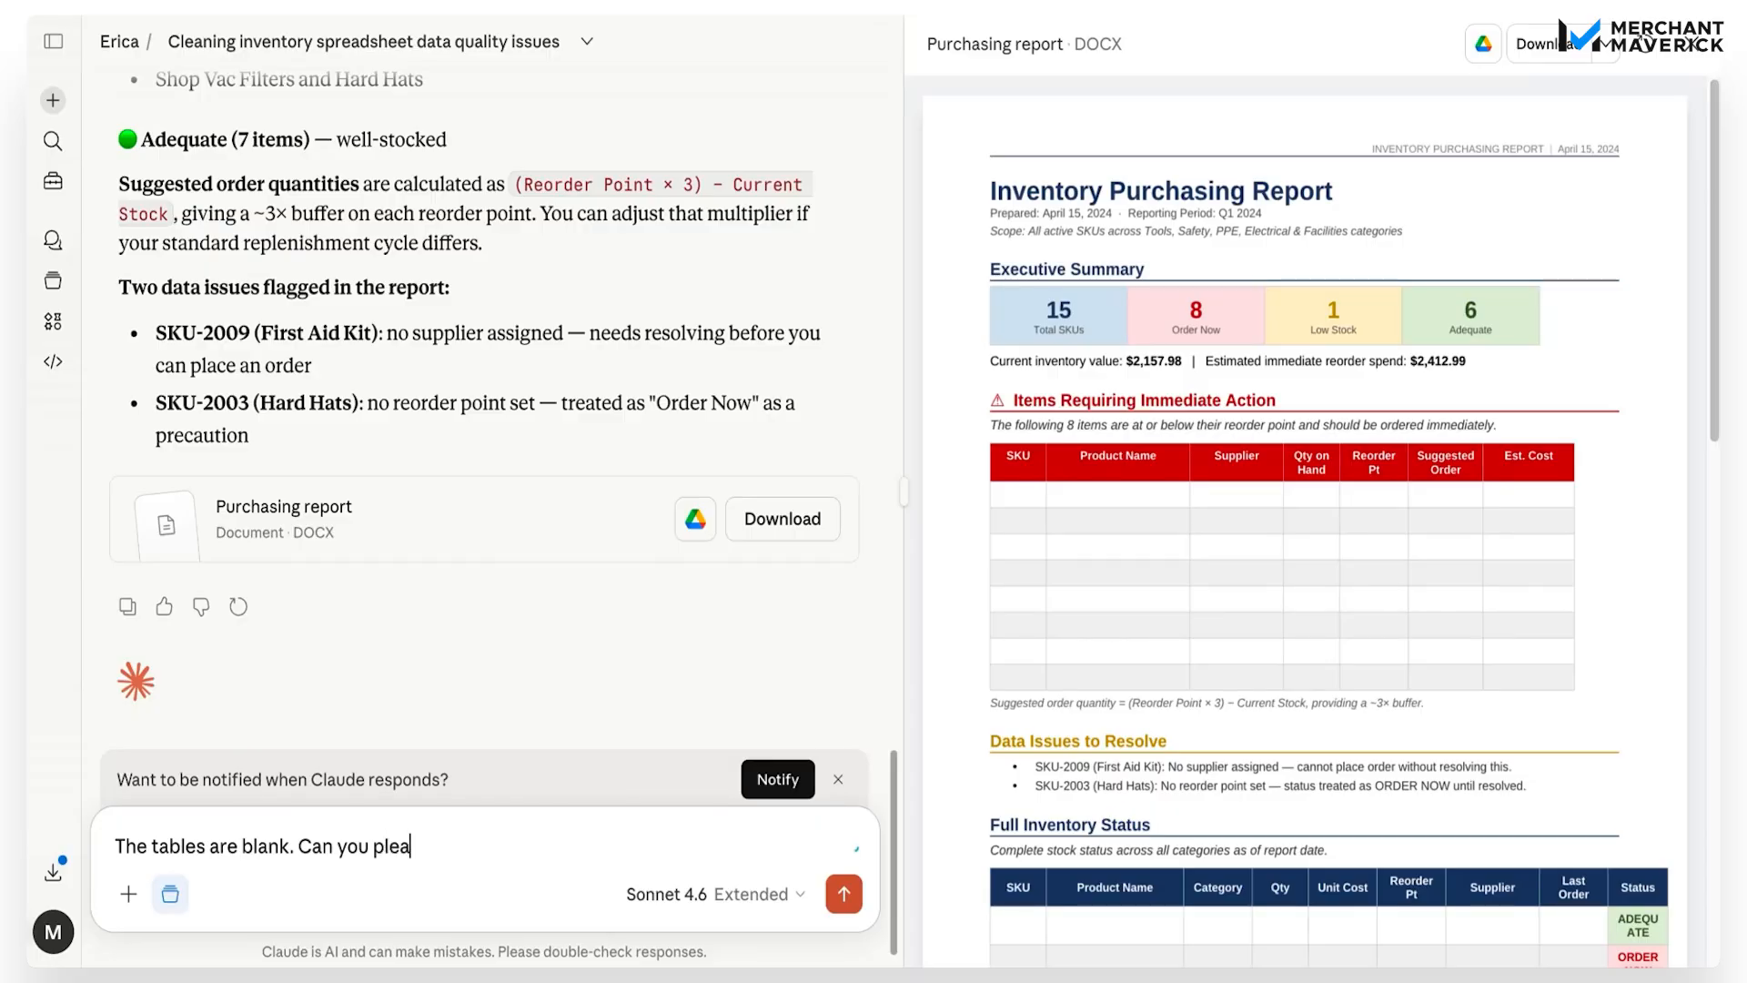
pyautogui.write('se make sure that these are filled in with the data from the spreadsheet?')
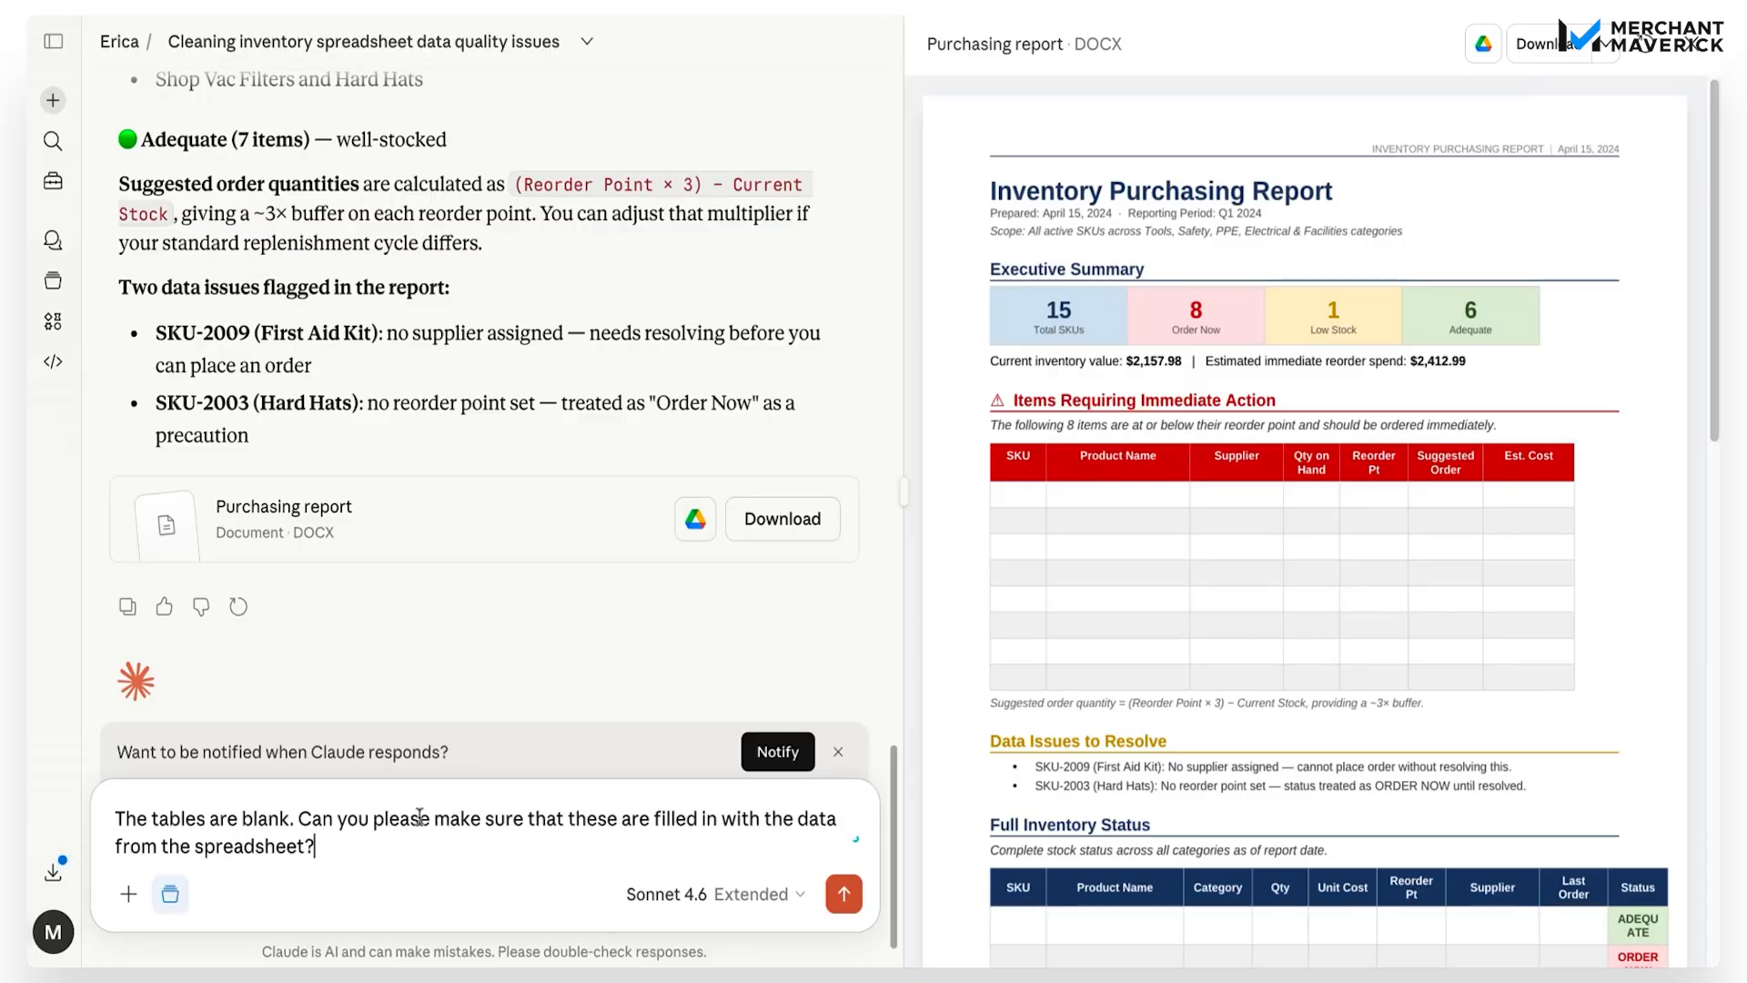
pyautogui.click(845, 896)
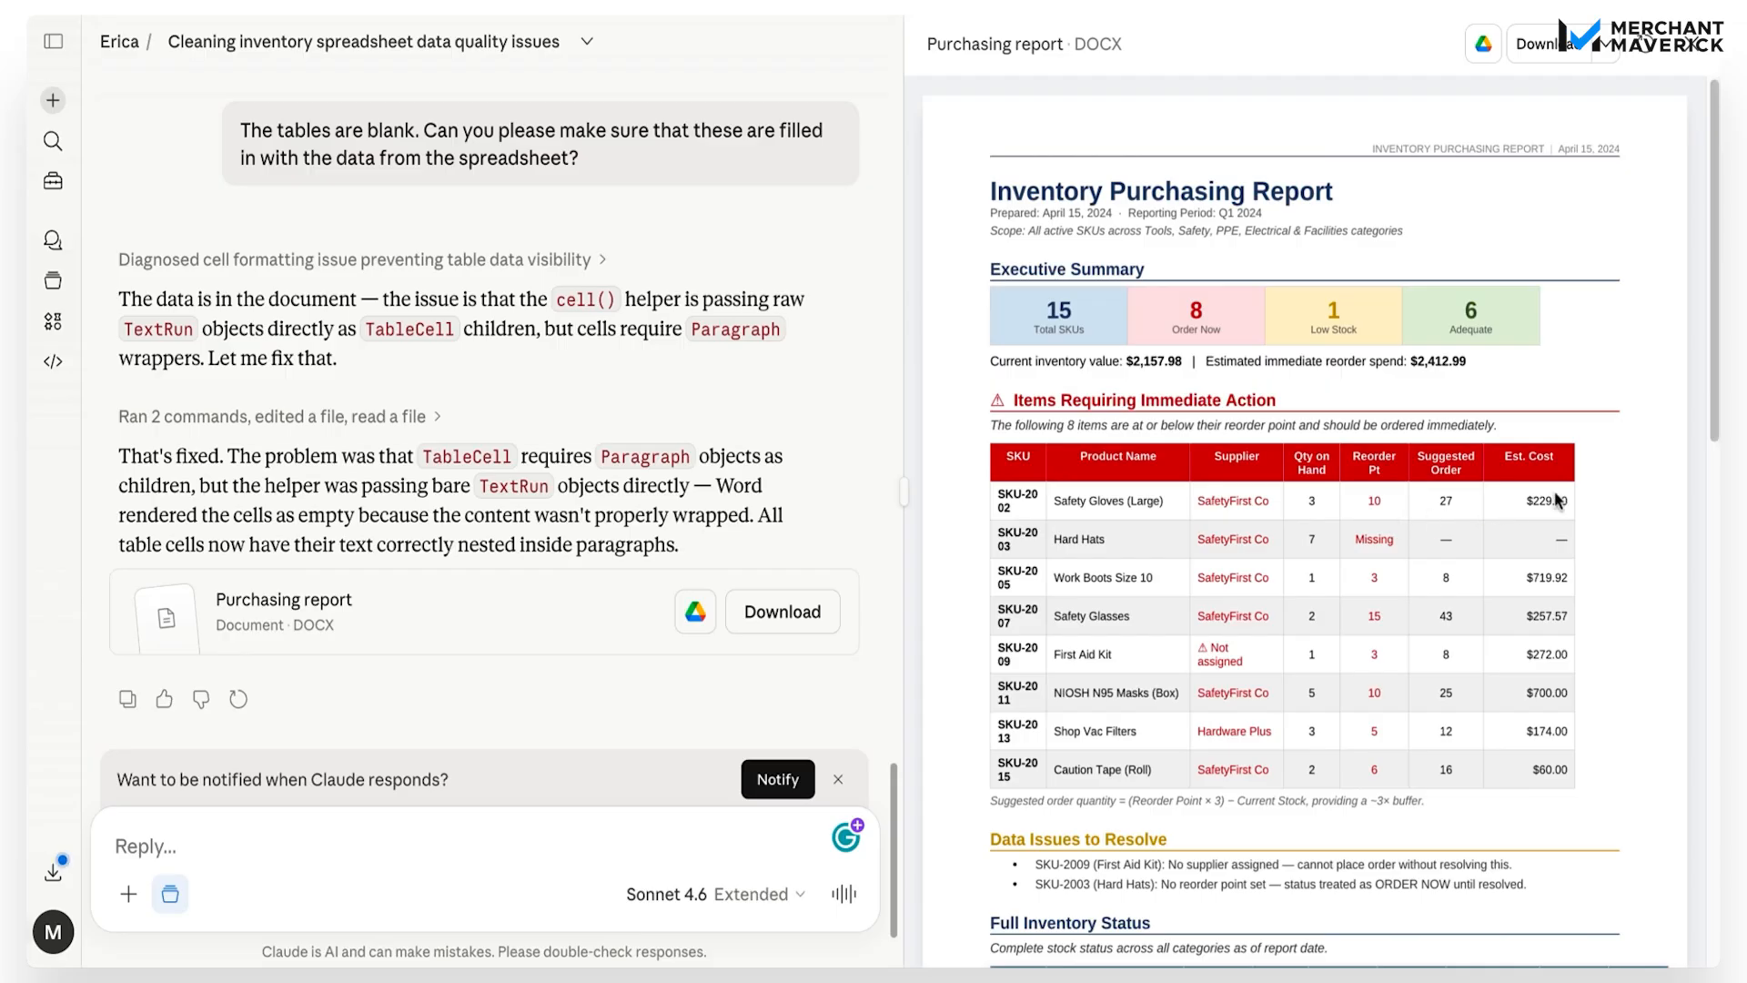
# Check the revised purchasing report and request reformatting as a simple table with columns for Item, Current Stock, Reorder Point, and Status.
pyautogui.scroll(-3, 1499, 632)
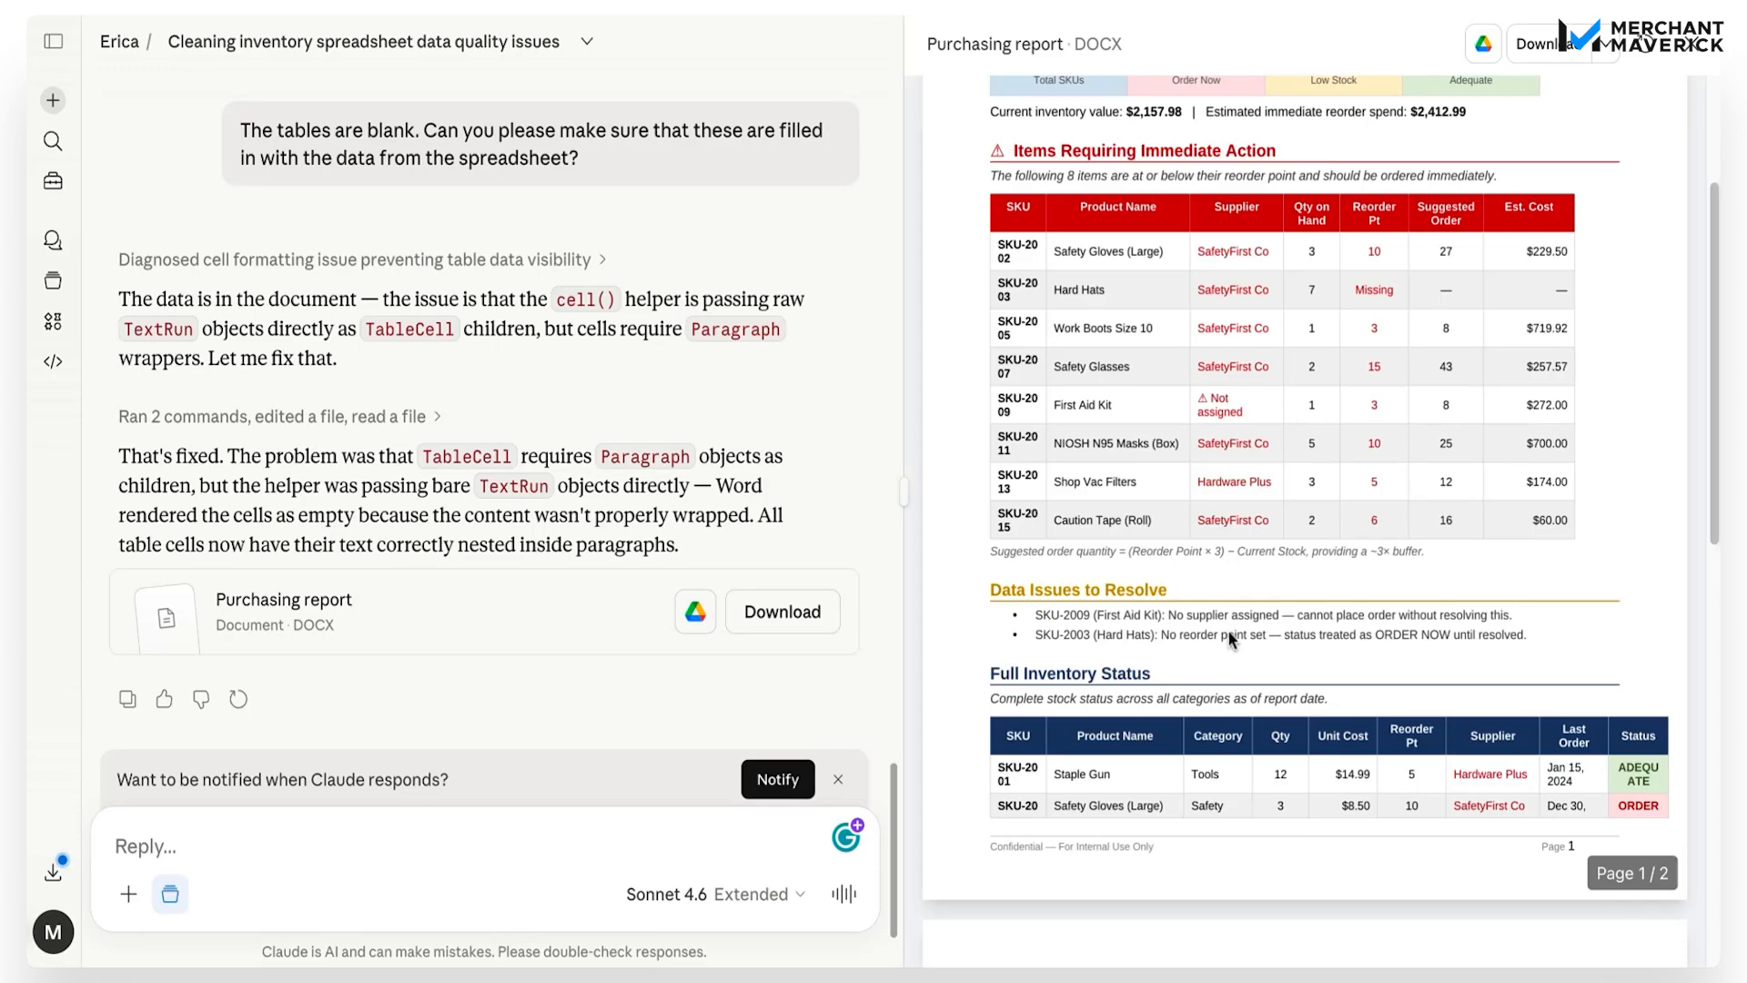
pyautogui.scroll(-6, 1230, 639)
pyautogui.scroll(-3, 1231, 638)
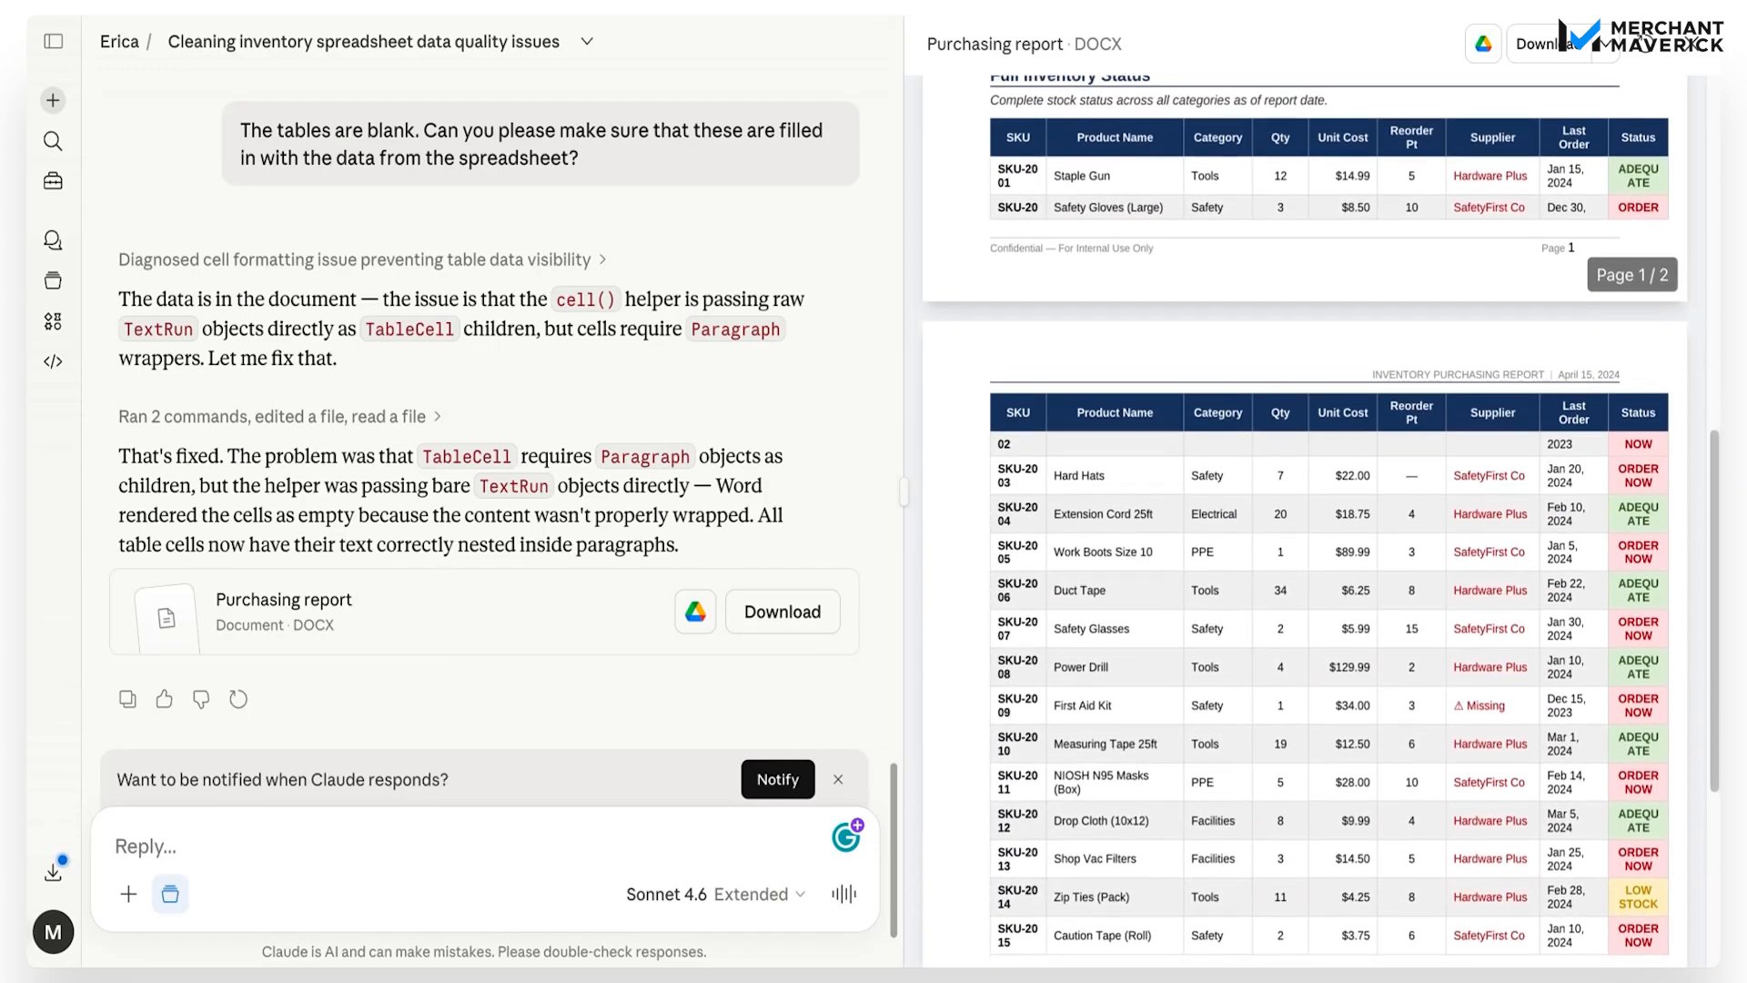
pyautogui.scroll(-3, 1231, 639)
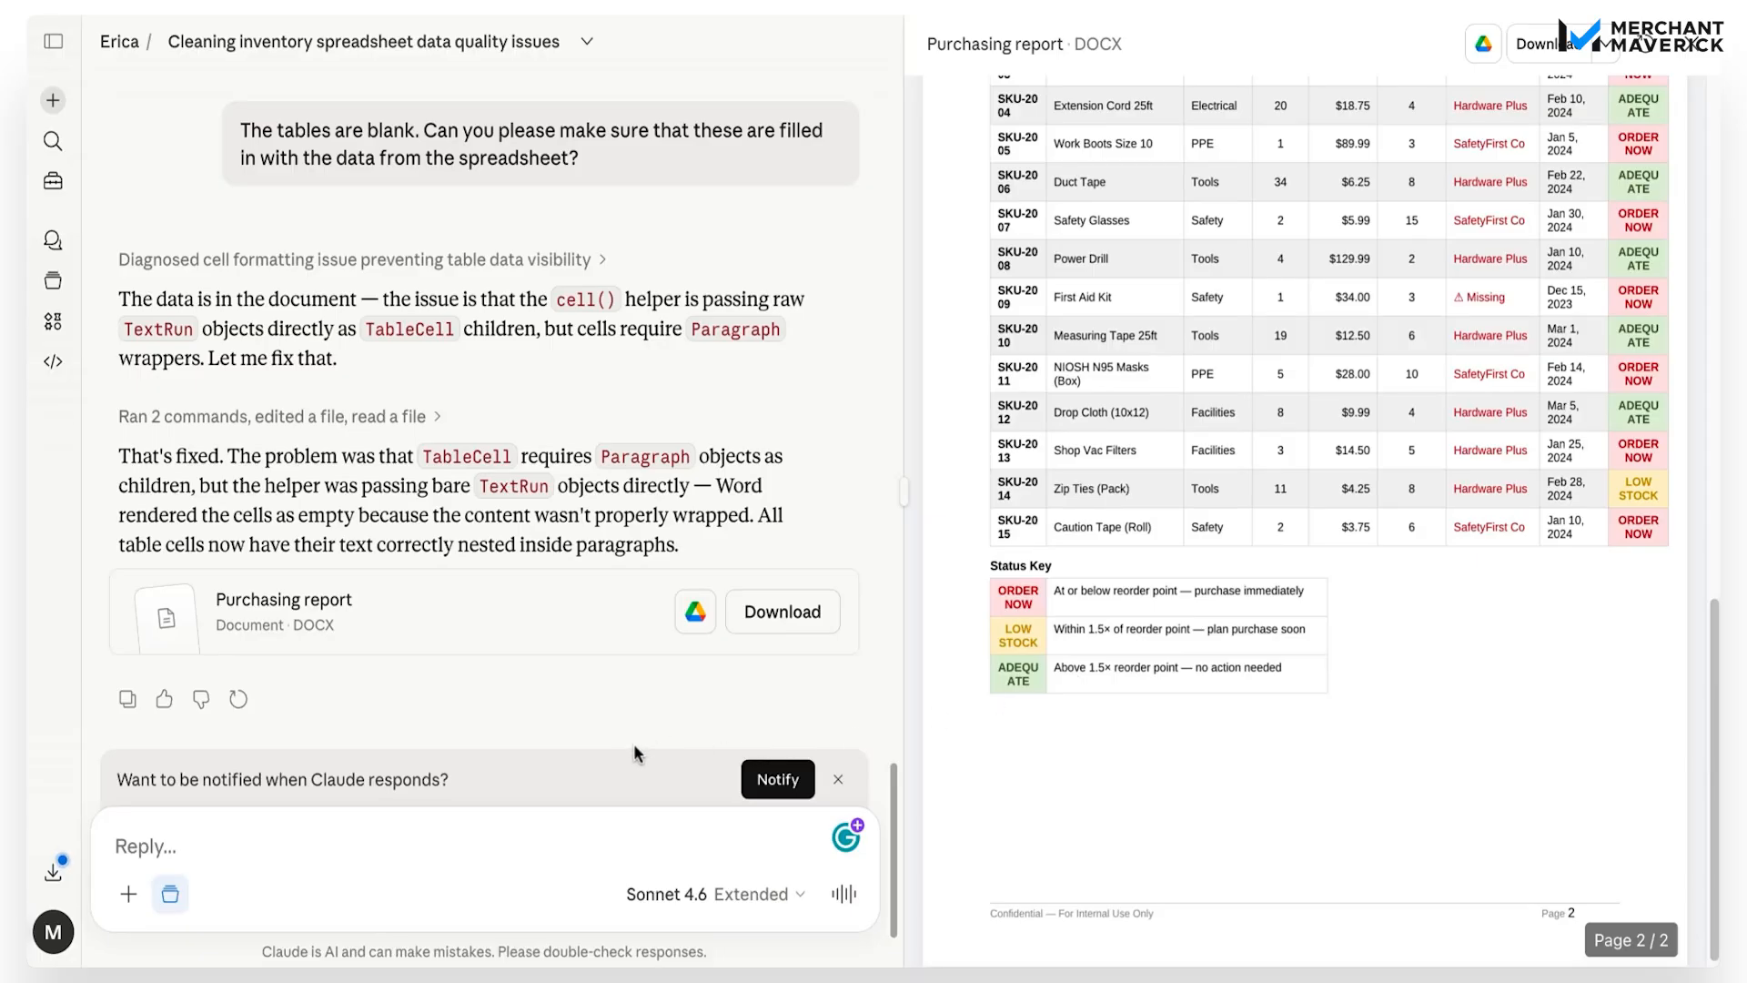
pyautogui.click(459, 846)
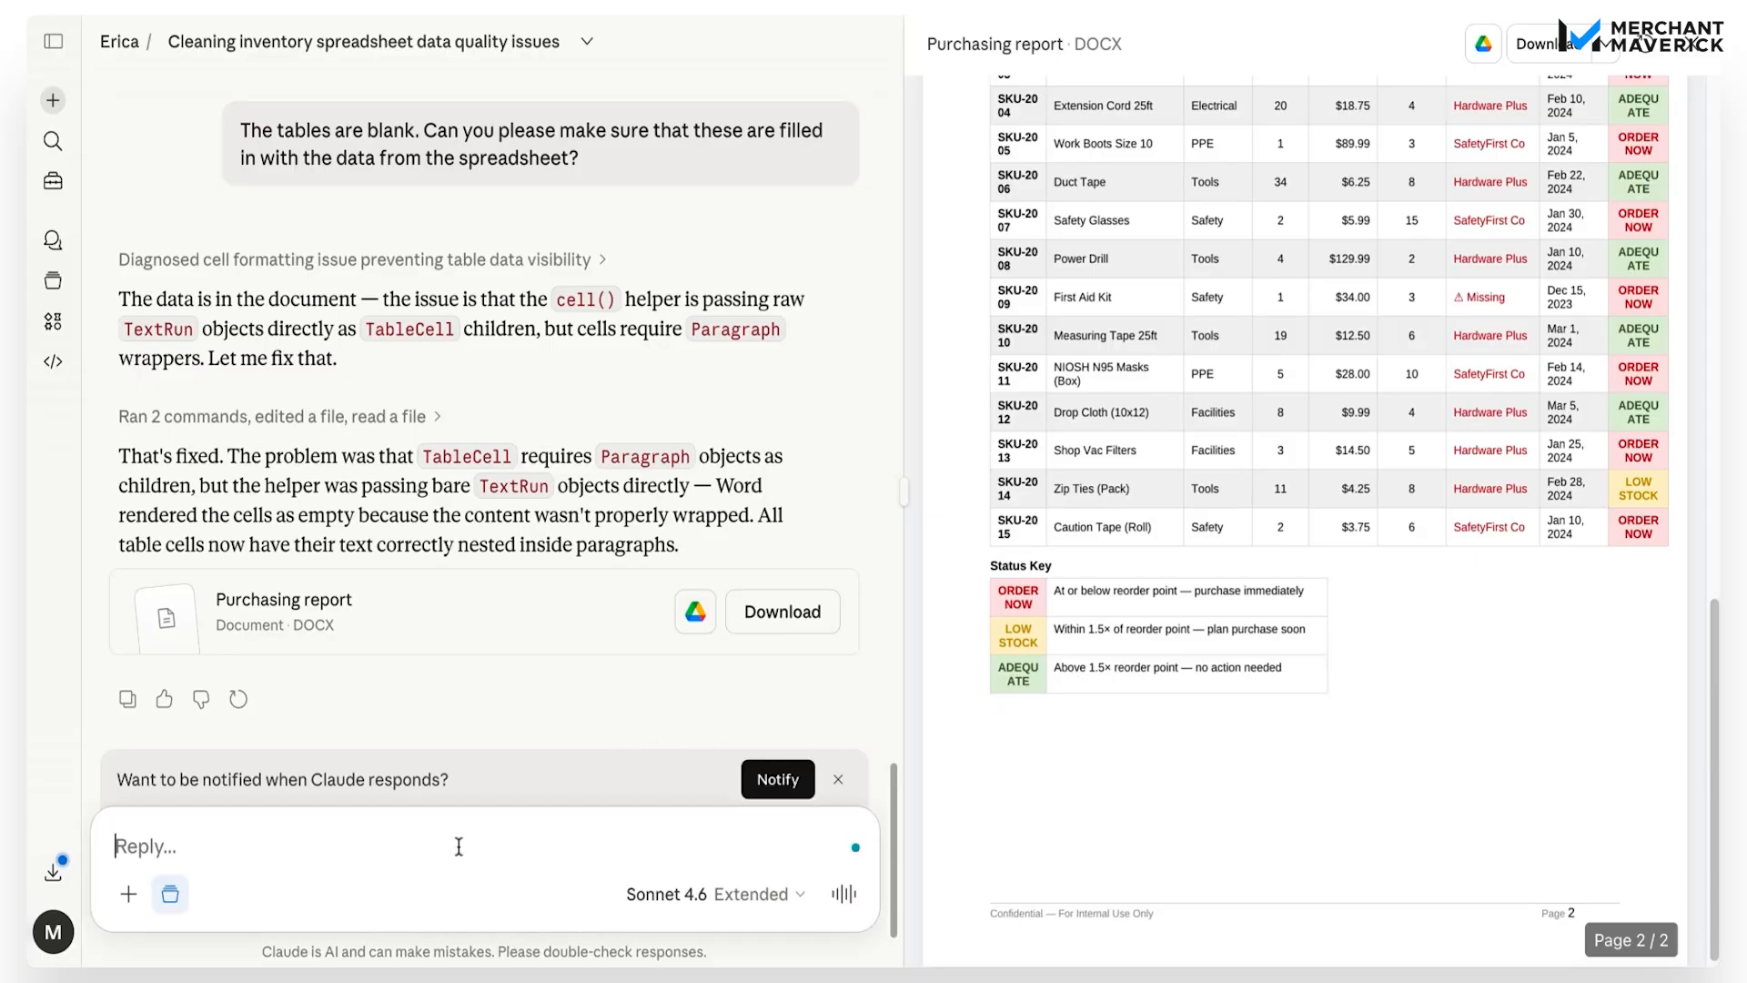
pyautogui.write('Can you reformat this as a simple table with columns for Item, Current Stock, Reorder Point, and Status?')
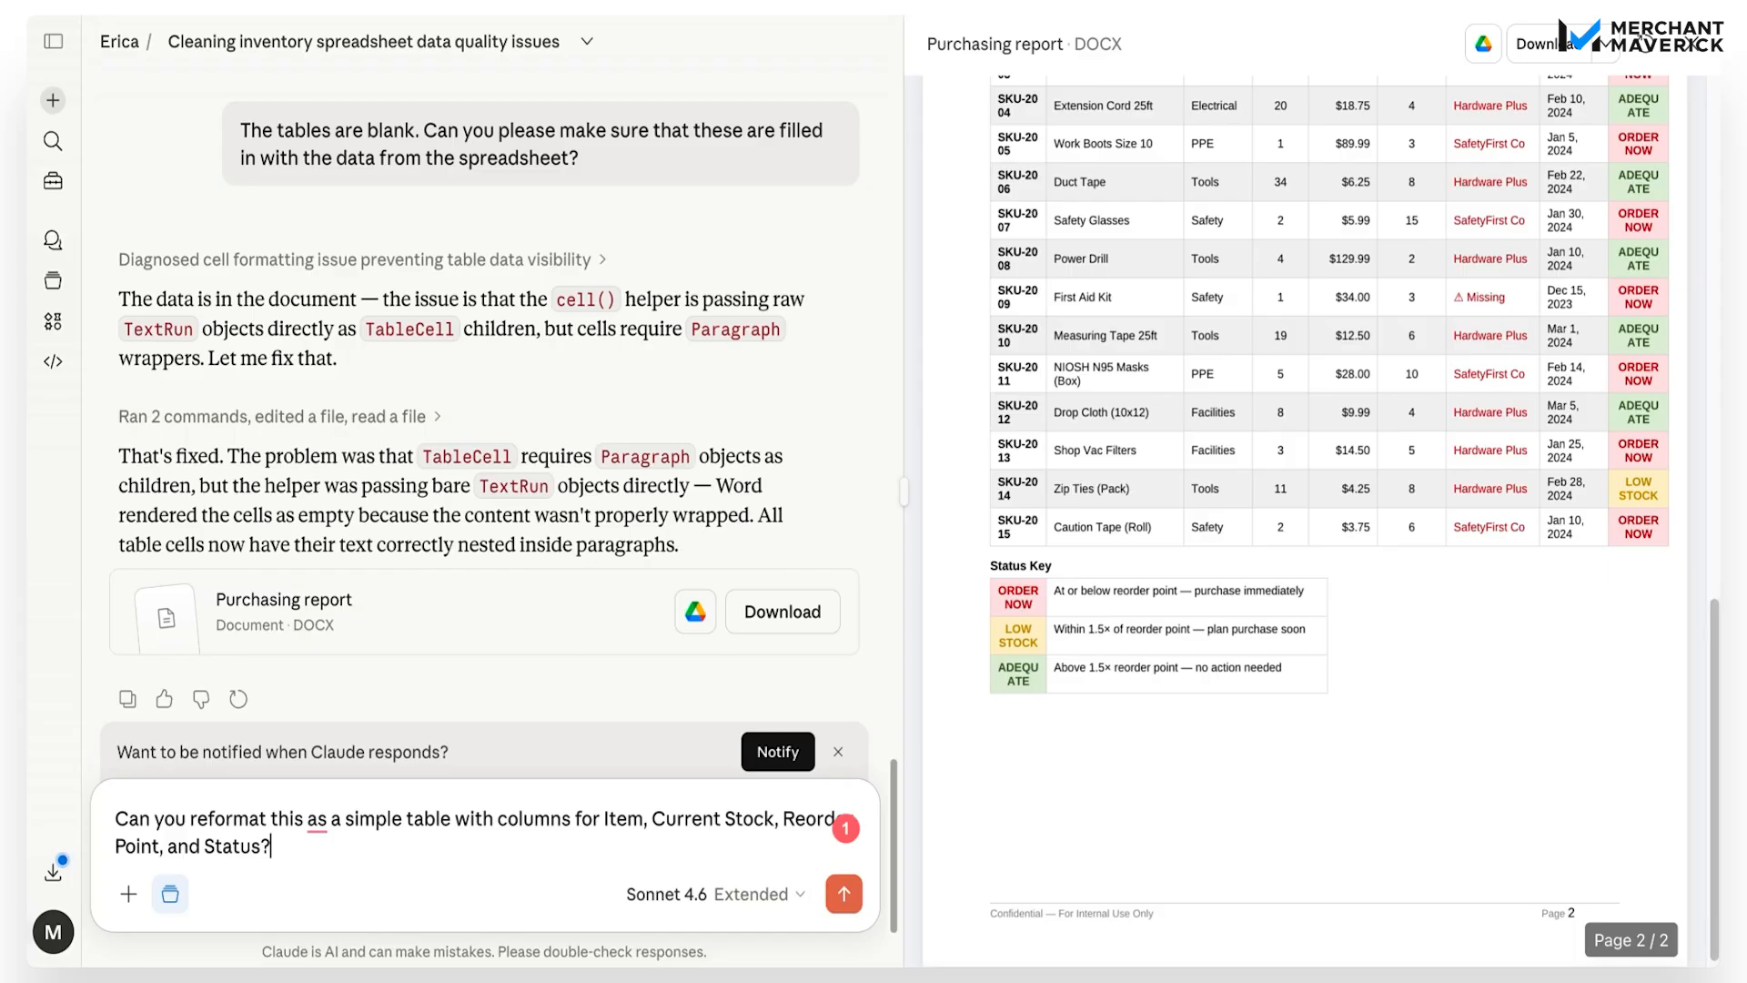
pyautogui.press('Return')
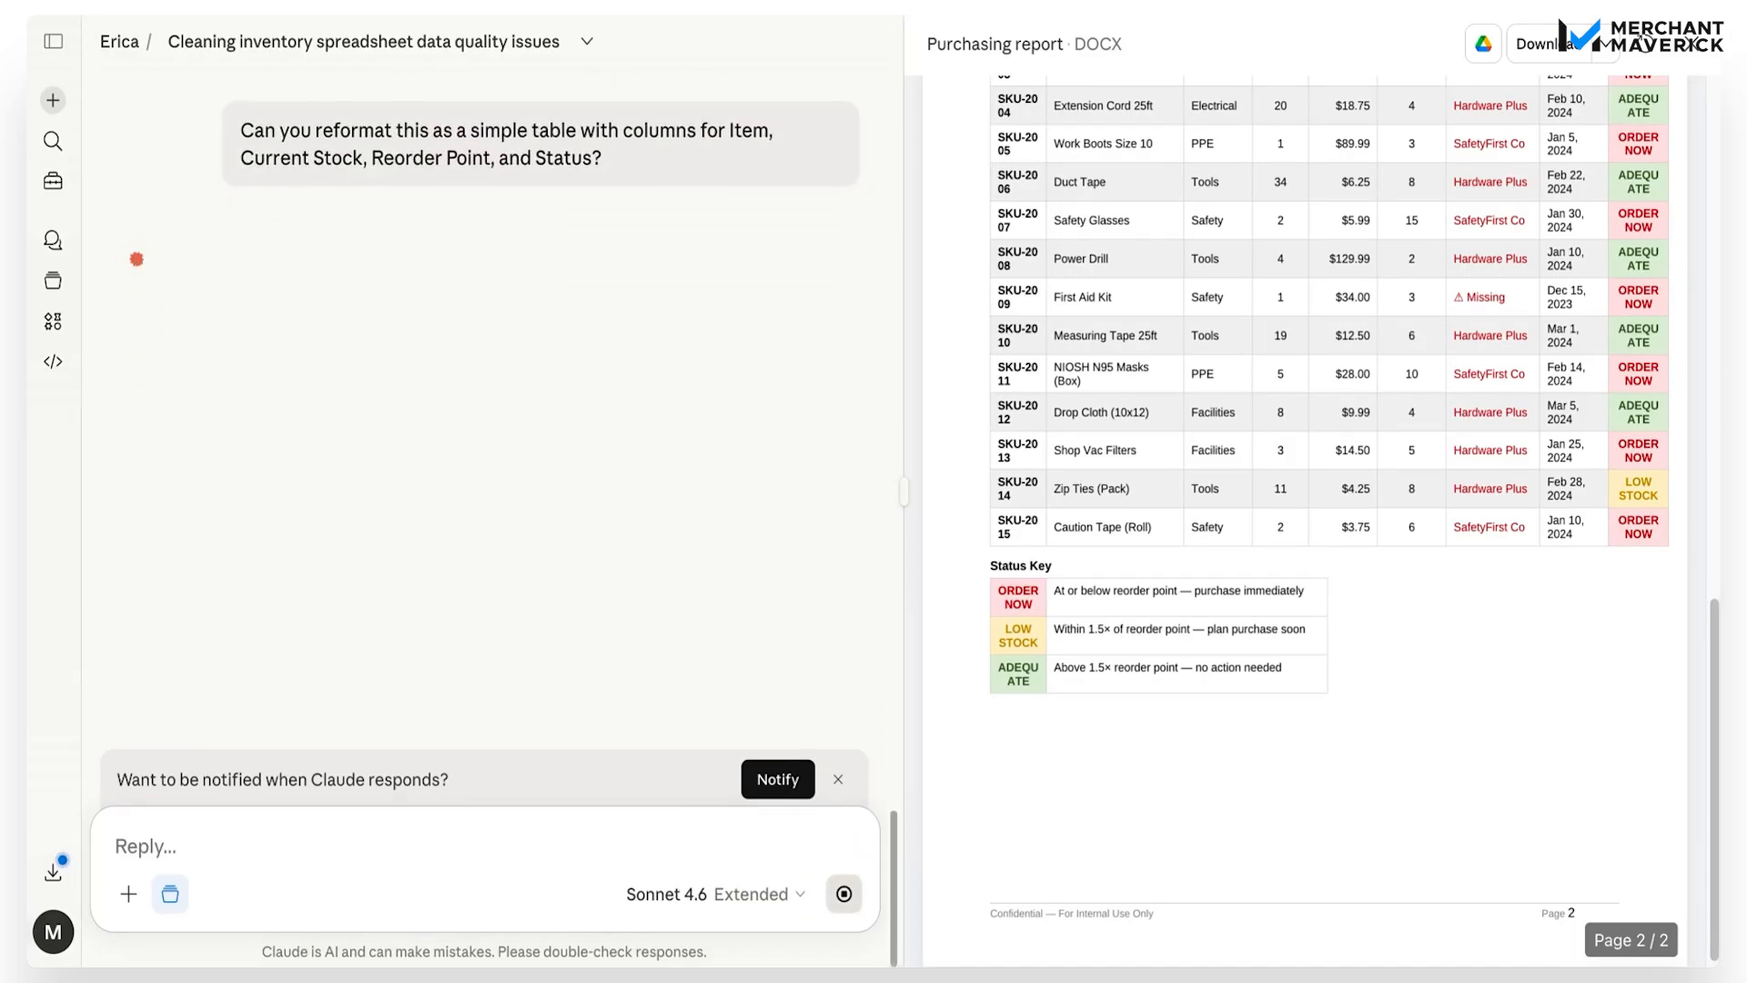